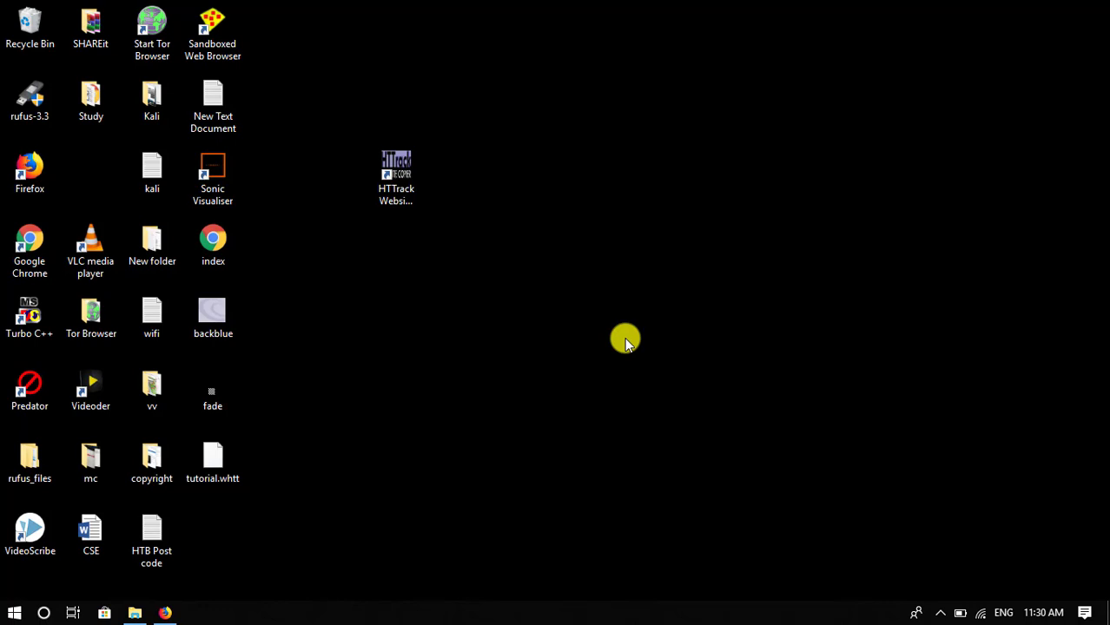
Switch to Firefox and examine the 64-bit Windows installer entry on HTTrack's download page
{"action": "left_click", "coordinate": [413, 196]}
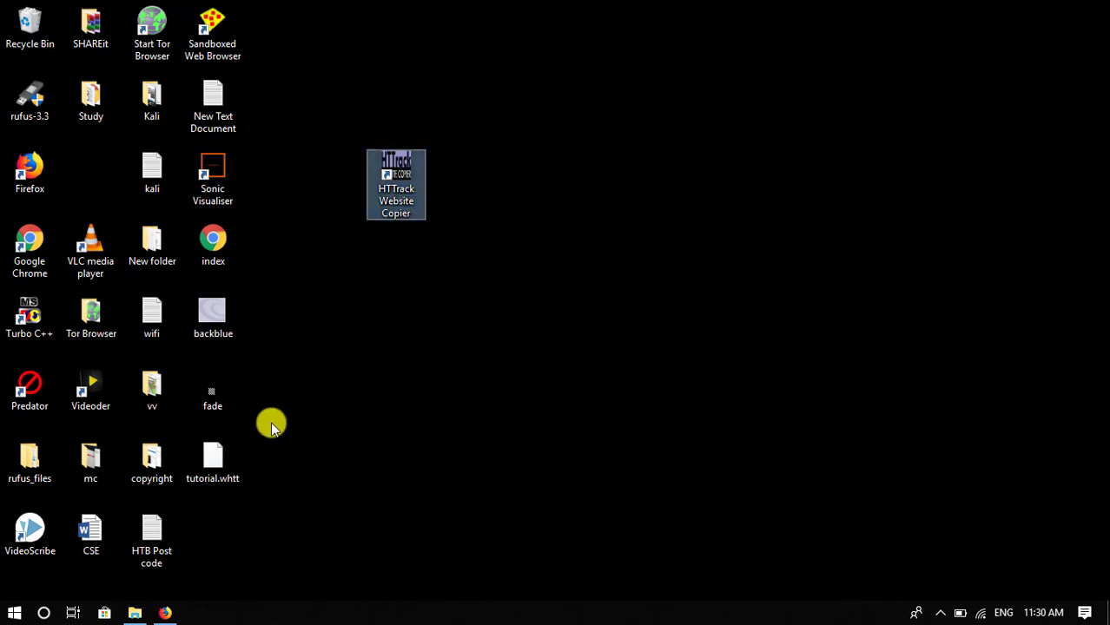
{"action": "left_click", "coordinate": [167, 613]}
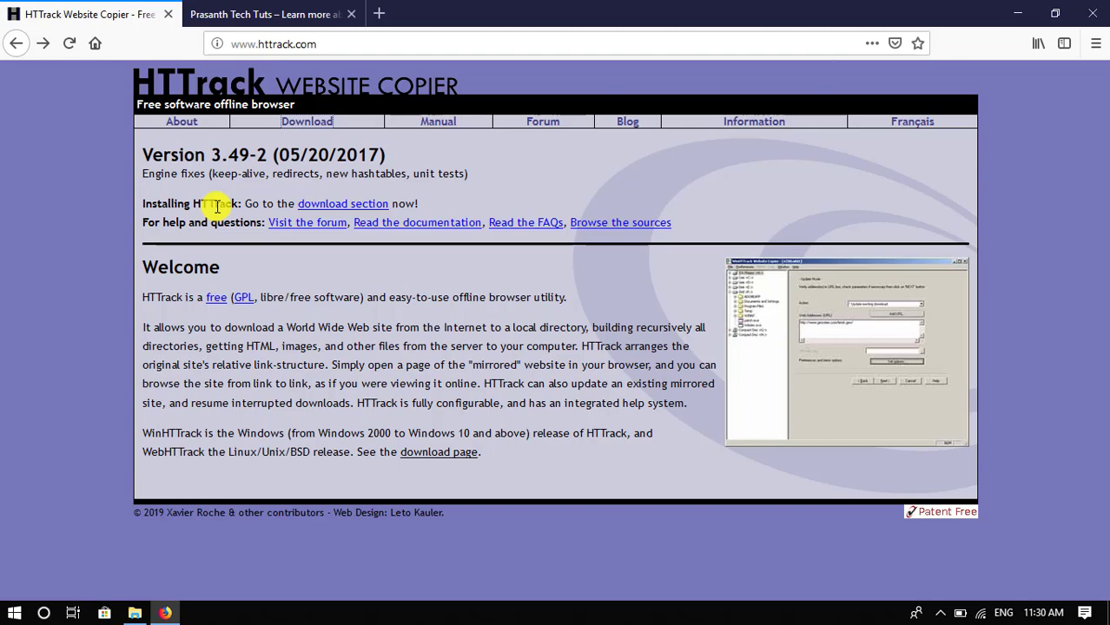
{"action": "left_click", "coordinate": [309, 122]}
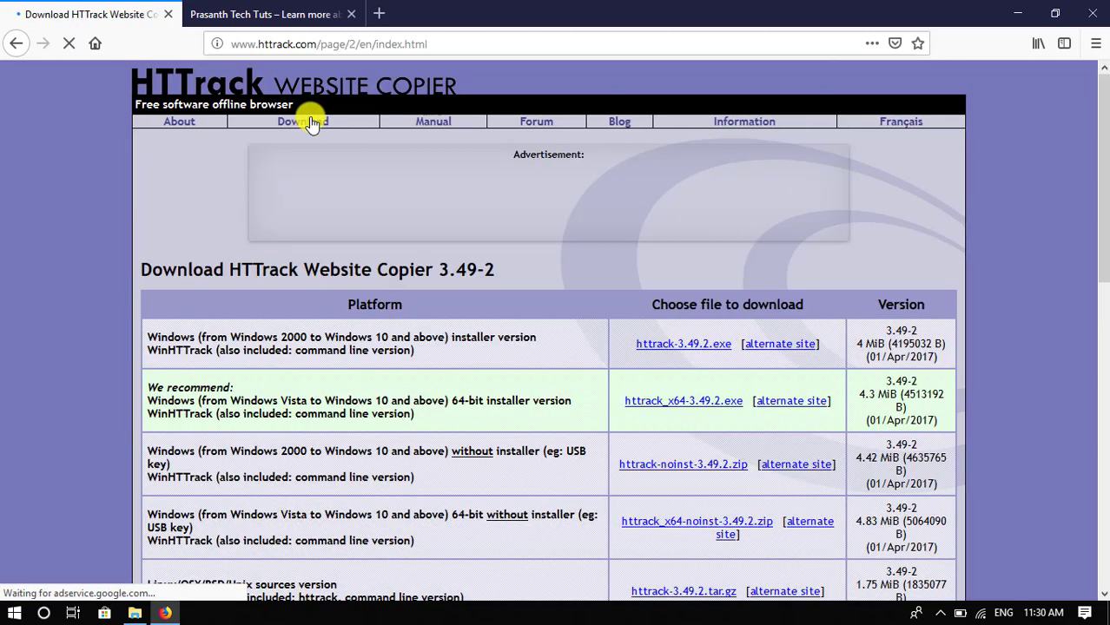
{"action": "scroll", "coordinate": [492, 304], "scroll_direction": "down", "scroll_amount": 1}
{"action": "scroll", "coordinate": [492, 304], "scroll_direction": "down", "scroll_amount": 1}
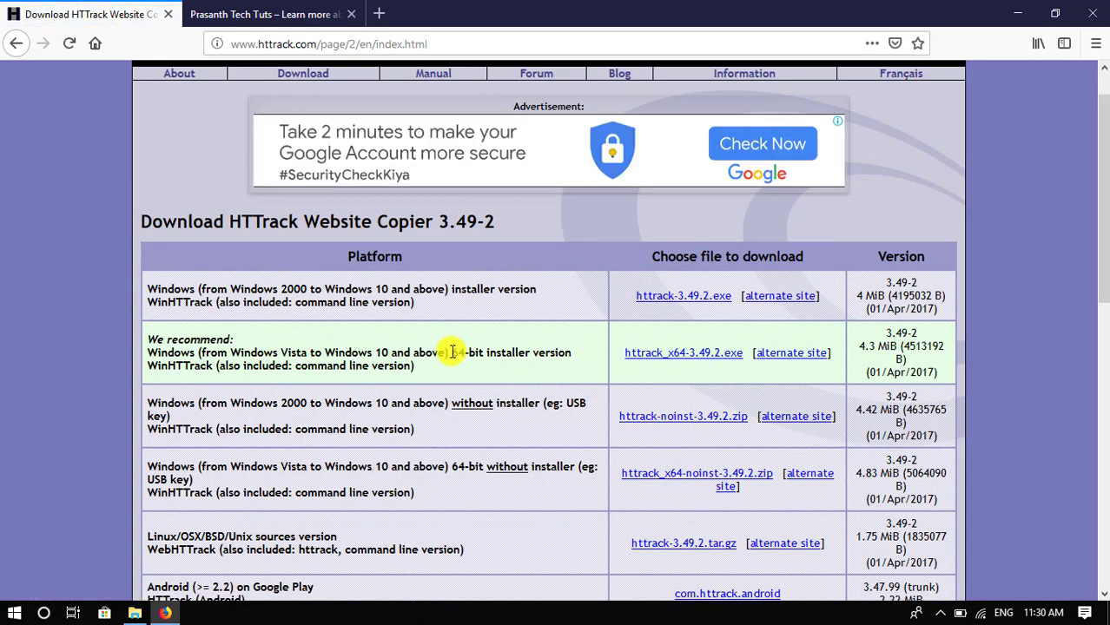
{"action": "left_click_drag", "start_coordinate": [452, 353], "coordinate": [507, 356]}
{"action": "left_click", "coordinate": [507, 356]}
{"action": "left_click", "coordinate": [1019, 16]}
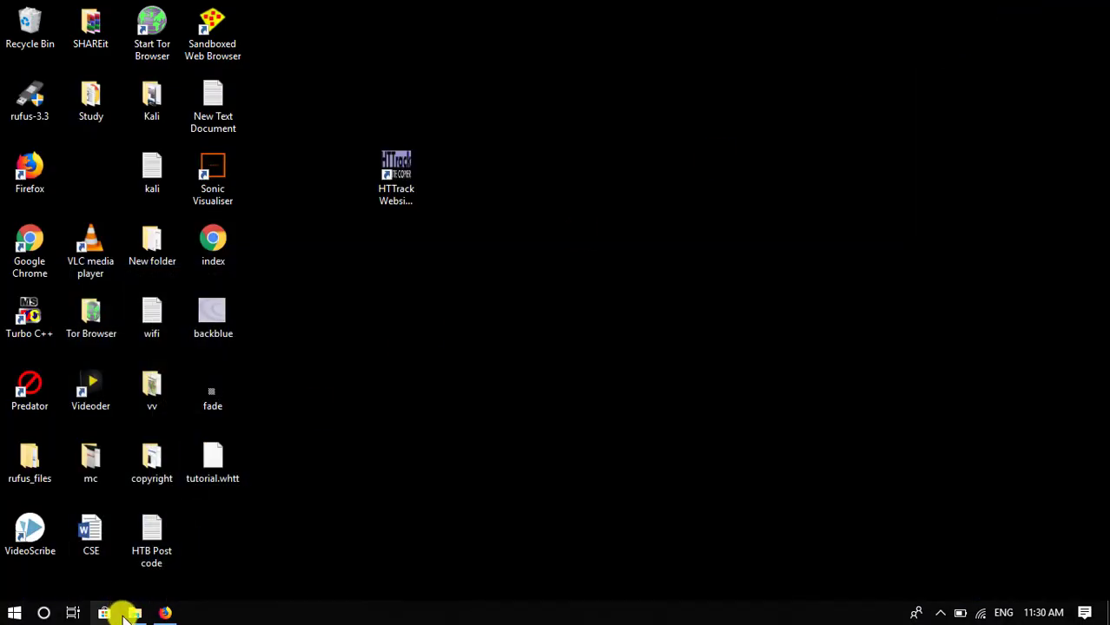
Launch the httrack_x64-3.49.2 installer from the Downloads folder and minimize the File Explorer window
{"action": "left_click", "coordinate": [130, 614]}
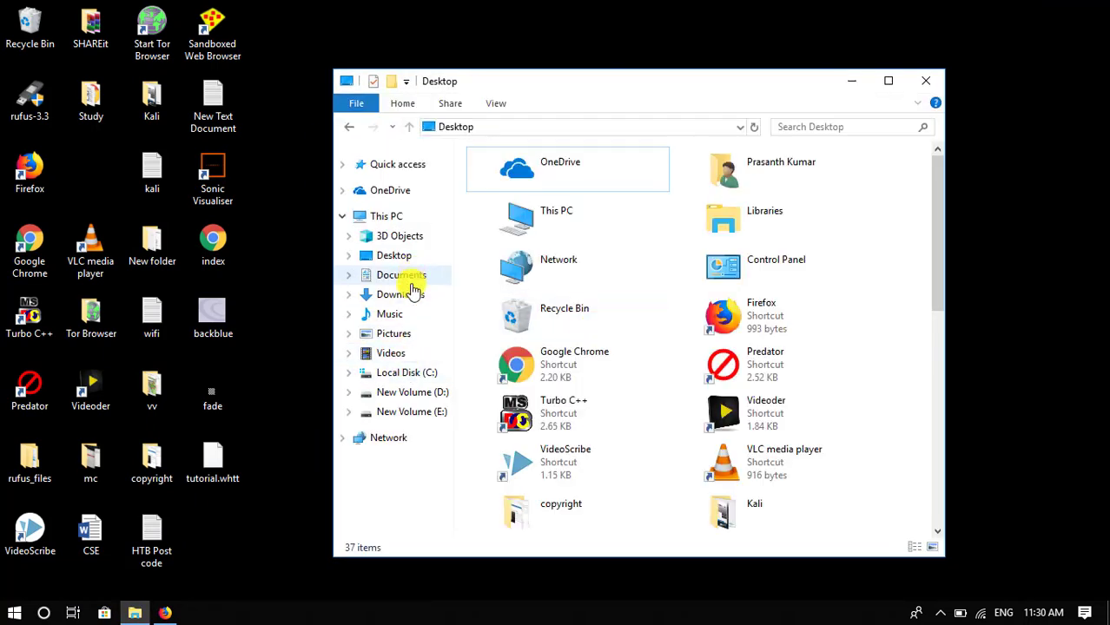
{"action": "left_click", "coordinate": [412, 294]}
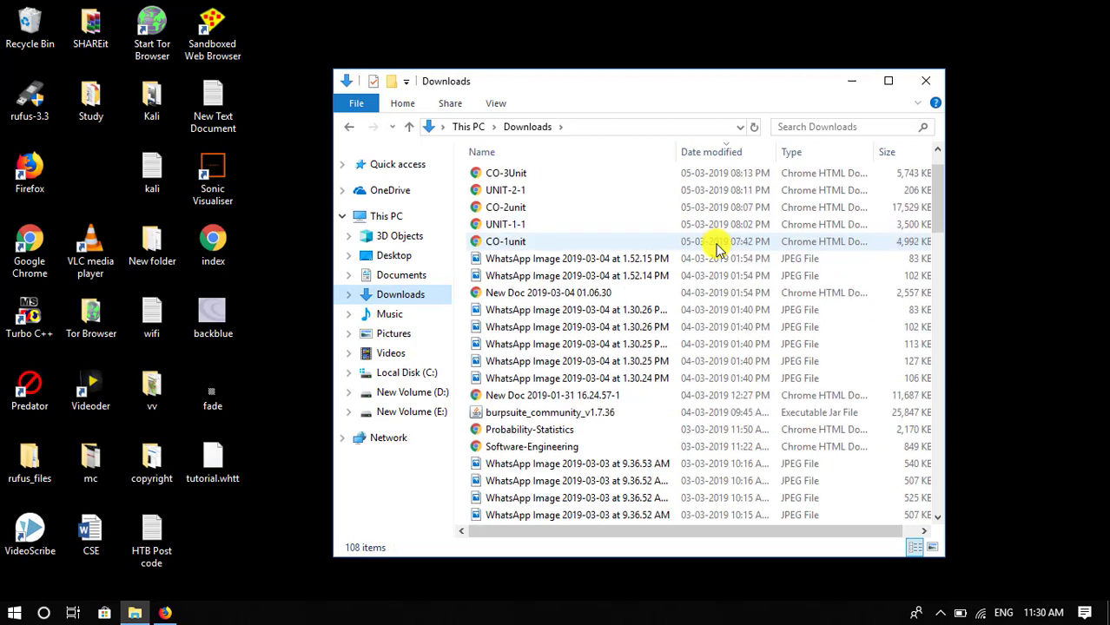
{"action": "scroll", "coordinate": [718, 250], "scroll_direction": "down", "scroll_amount": 12}
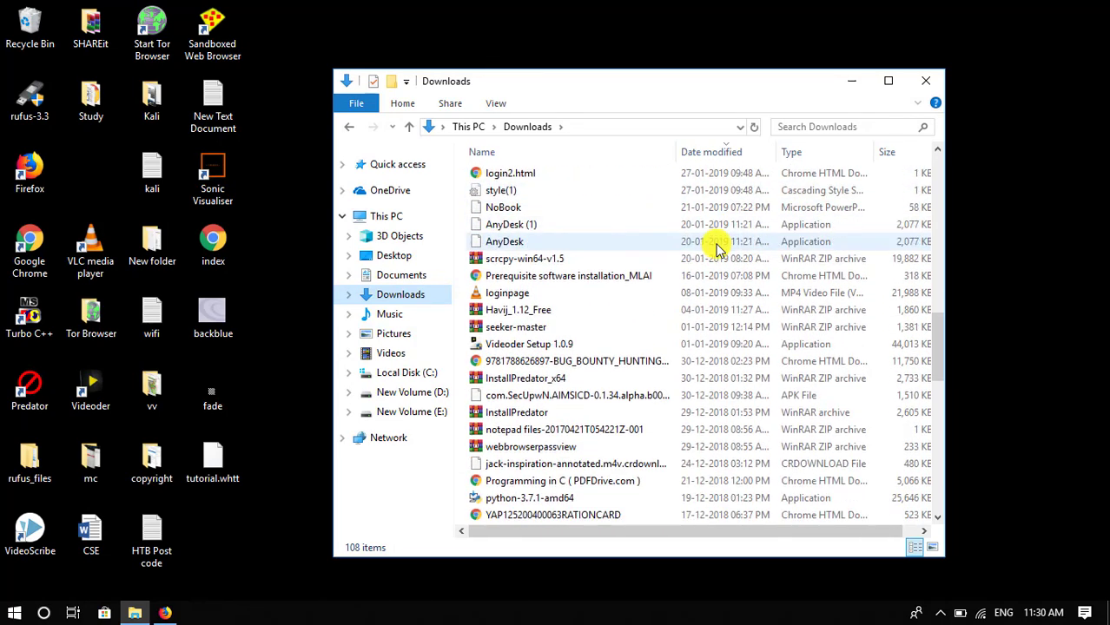
{"action": "scroll", "coordinate": [718, 250], "scroll_direction": "down", "scroll_amount": 10}
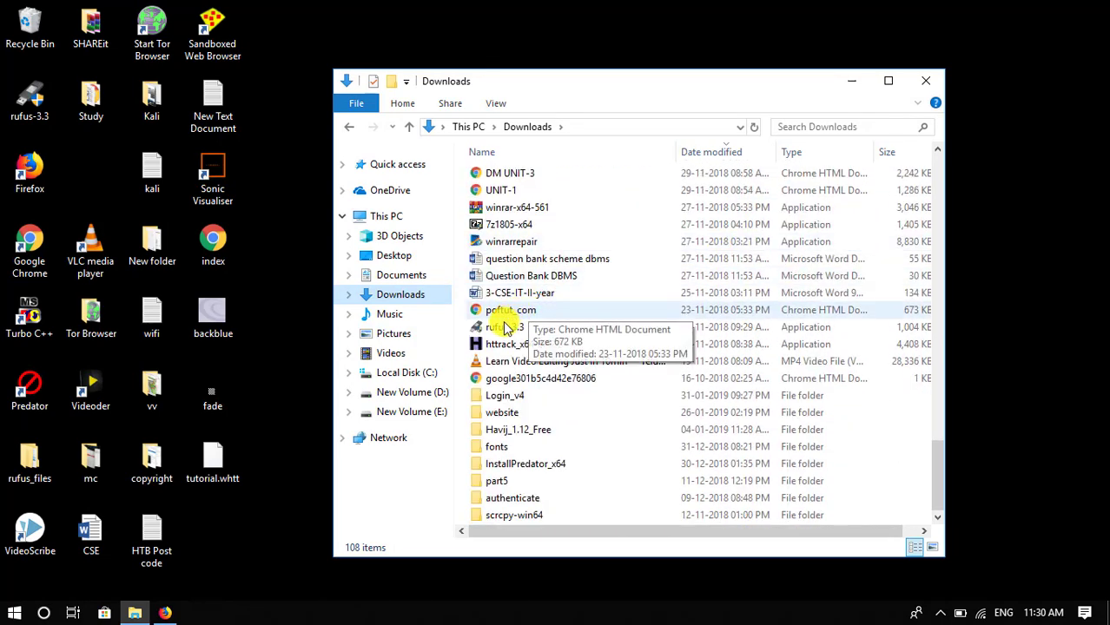
{"action": "left_click", "coordinate": [524, 345]}
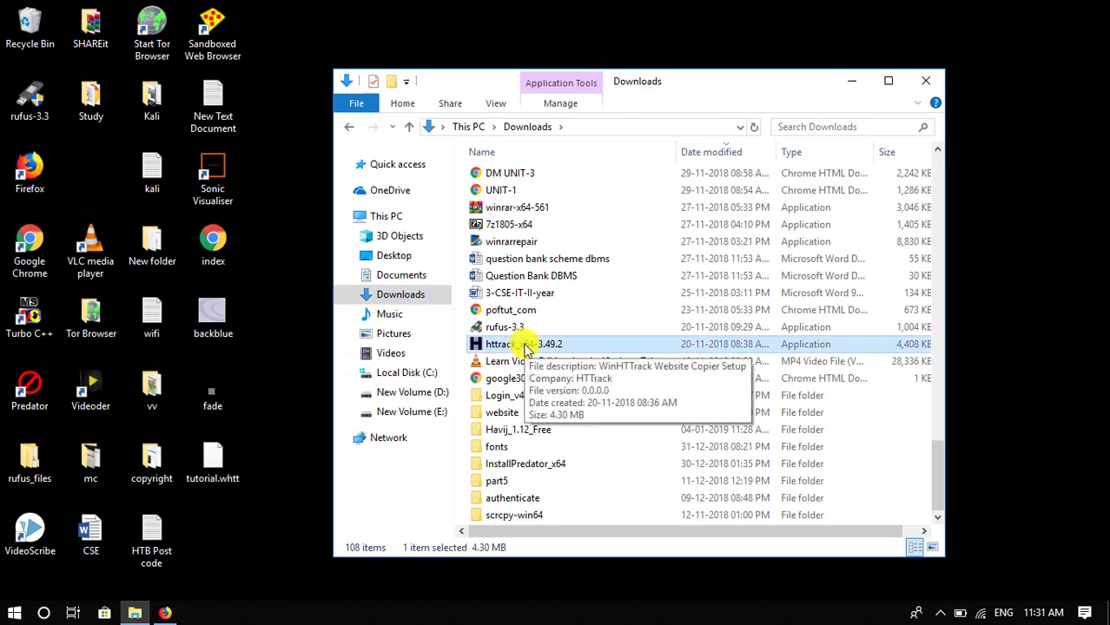
{"action": "double_click", "coordinate": [524, 345]}
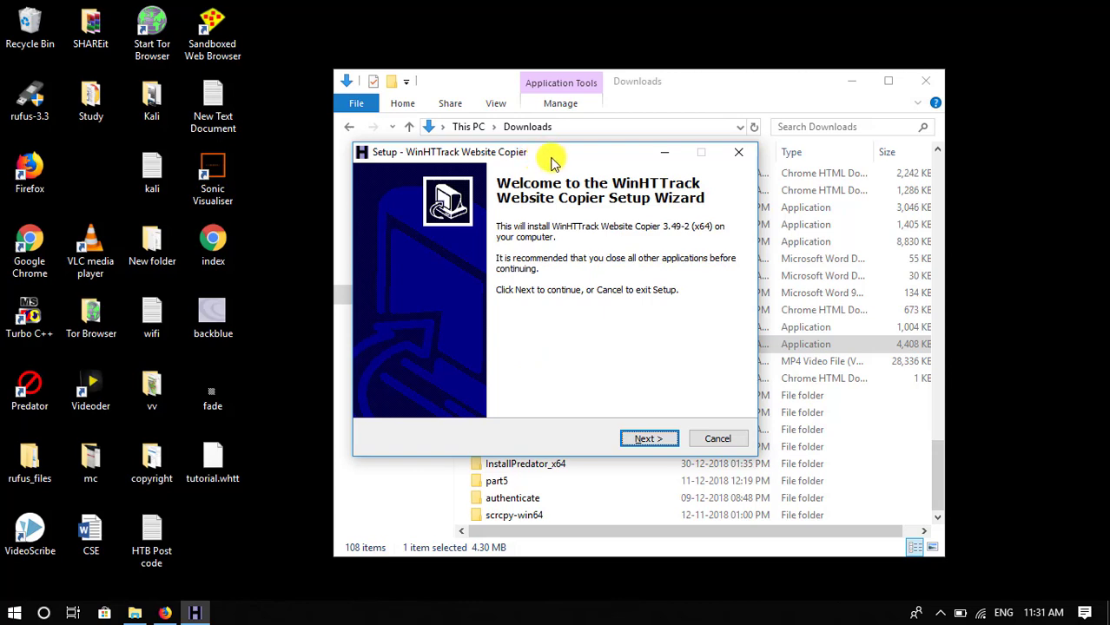
{"action": "left_click", "coordinate": [851, 86]}
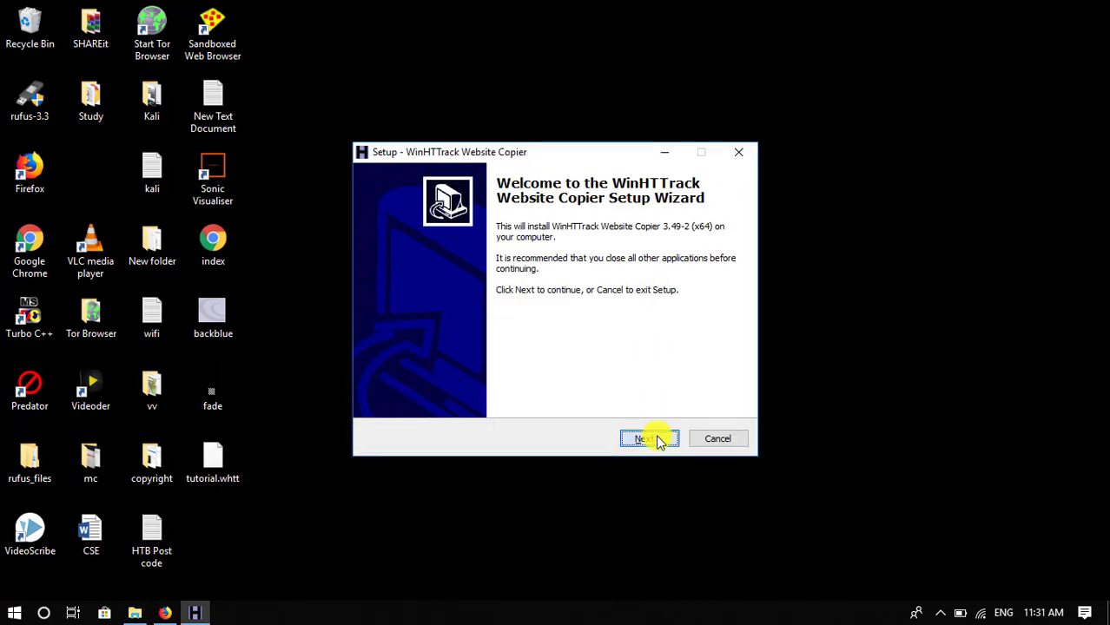
Go through the WinHTTrack setup, accepting the license and default options up to the install summary, and exit without installing
{"action": "left_click", "coordinate": [658, 442]}
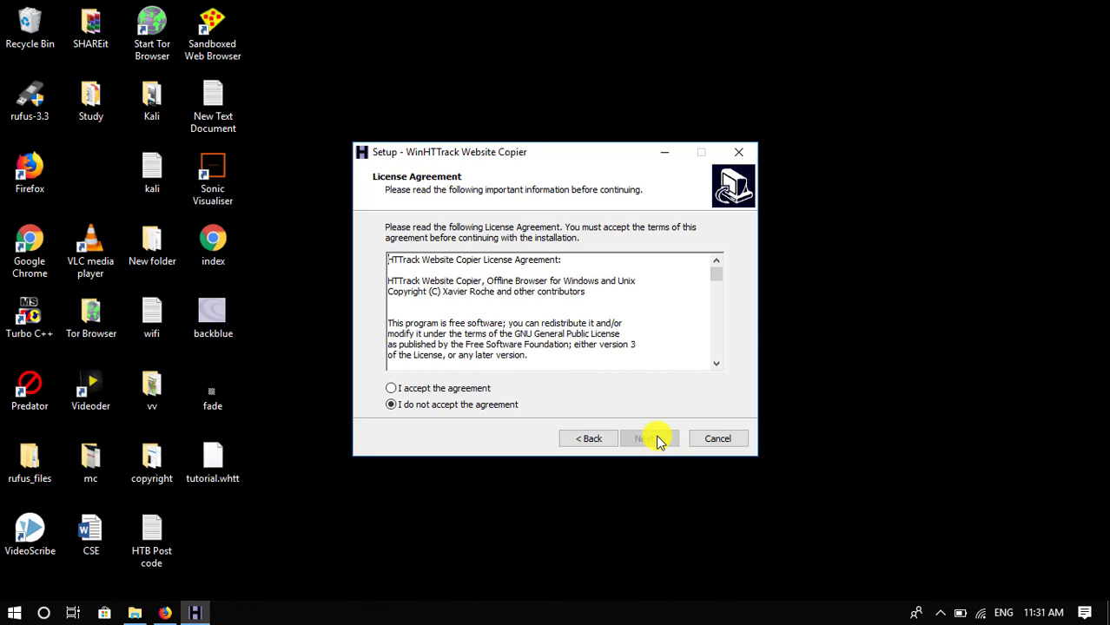
{"action": "left_click", "coordinate": [395, 390]}
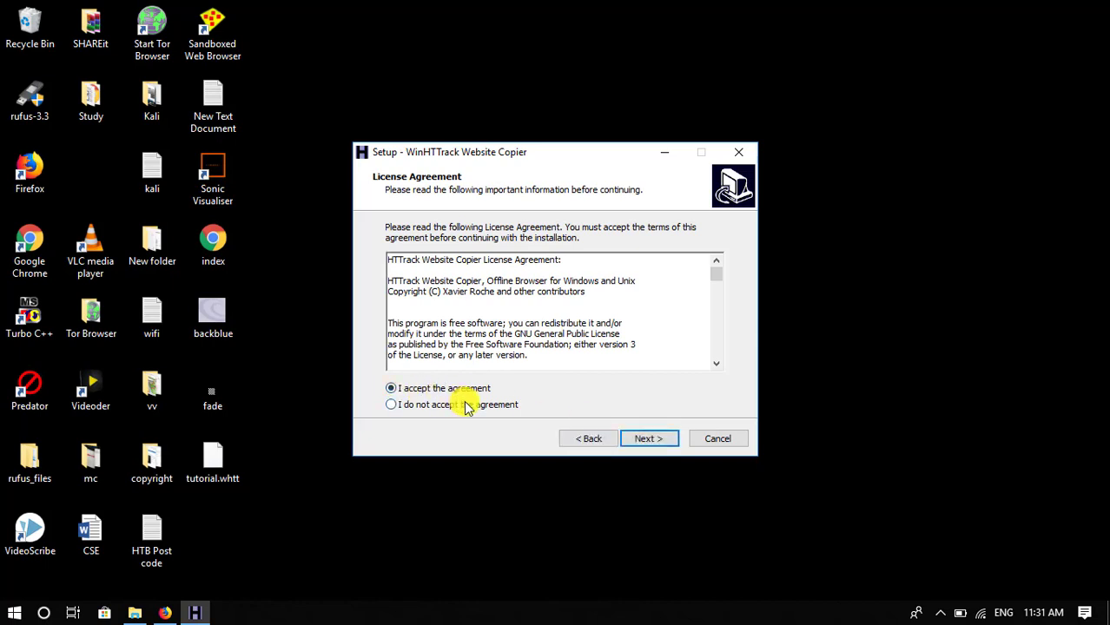
{"action": "left_click", "coordinate": [652, 434]}
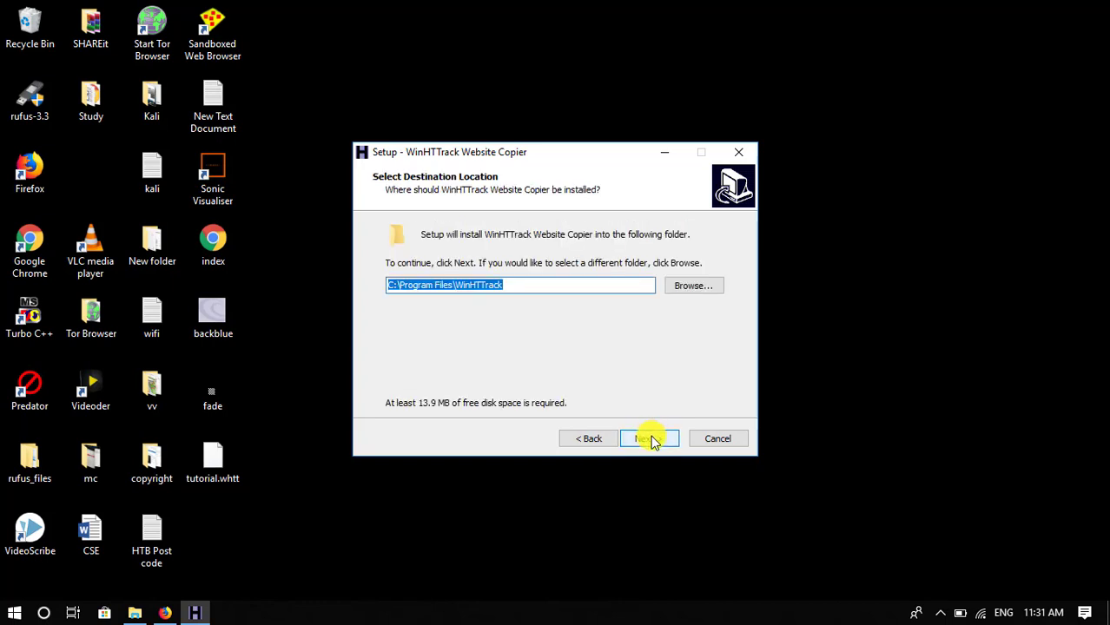
{"action": "left_click", "coordinate": [650, 438]}
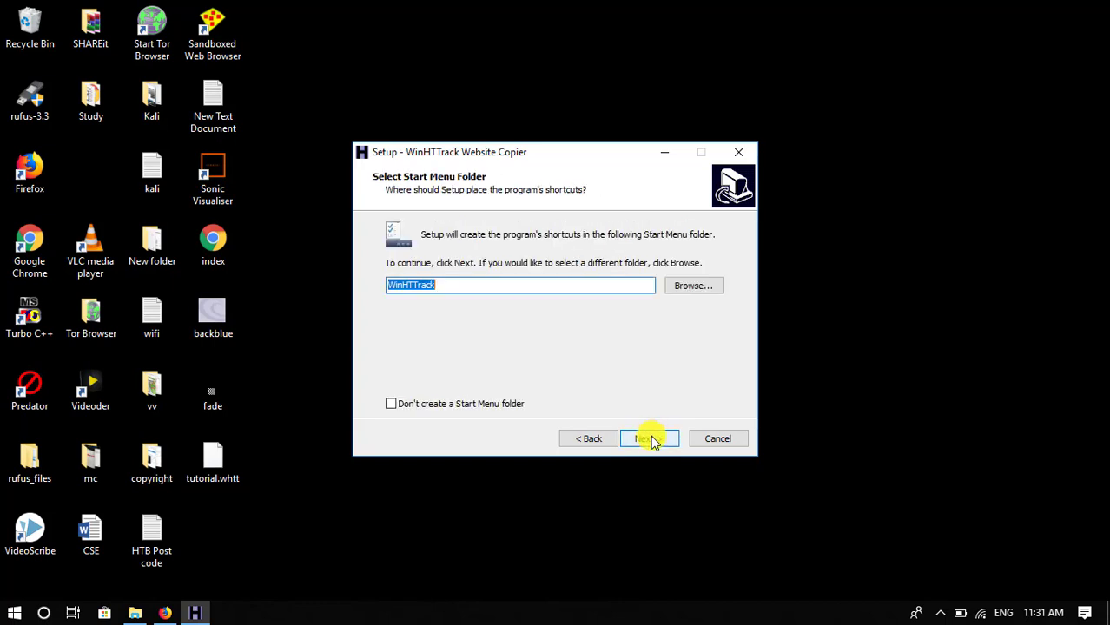
{"action": "left_click", "coordinate": [651, 438]}
{"action": "left_click", "coordinate": [653, 439]}
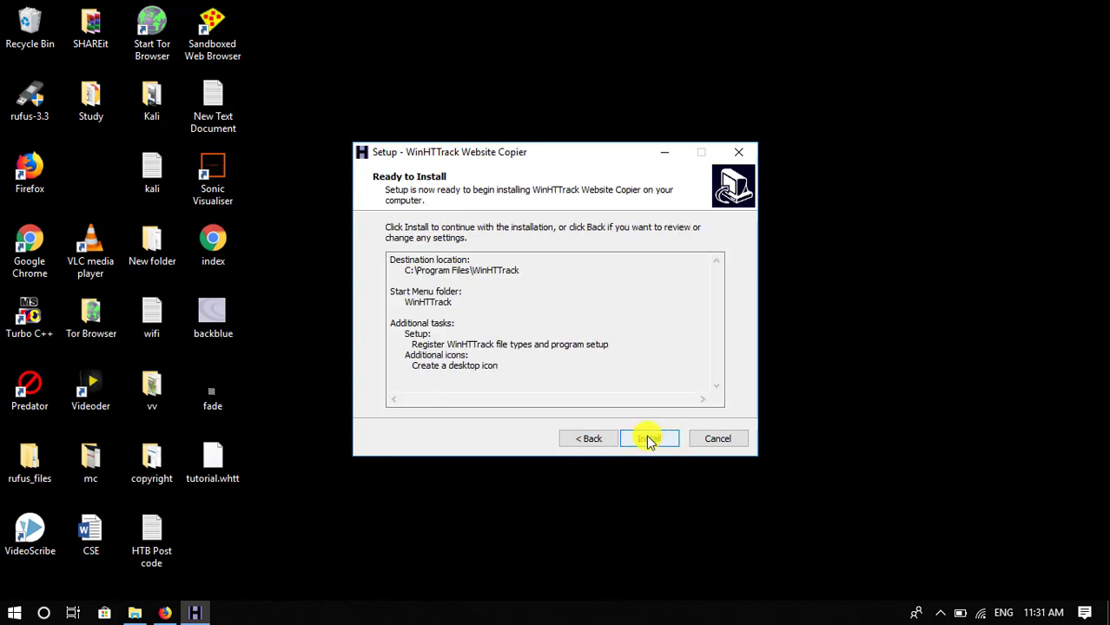
{"action": "left_click", "coordinate": [714, 442]}
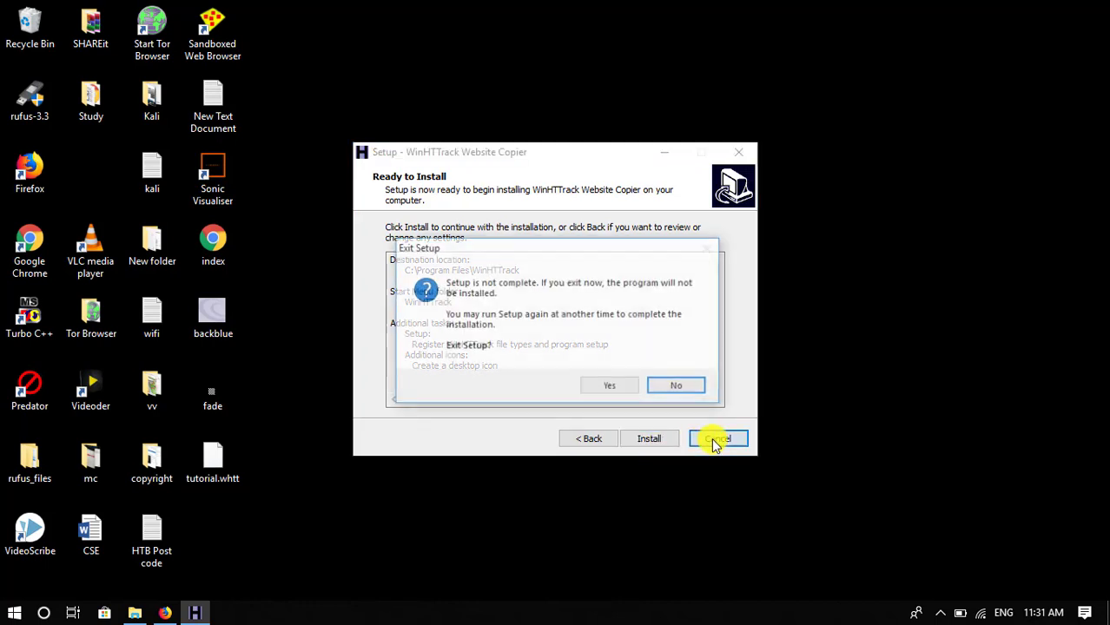
{"action": "left_click", "coordinate": [608, 387]}
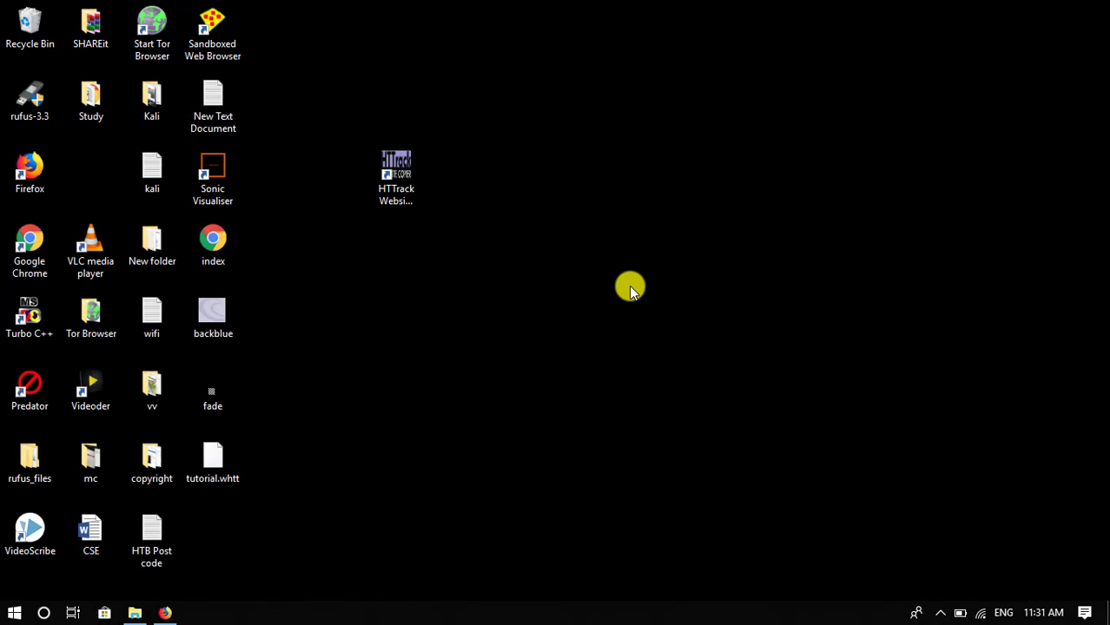
Launch HTTrack Website Copier from the desktop and start a new project named tutorial
{"action": "double_click", "coordinate": [403, 182]}
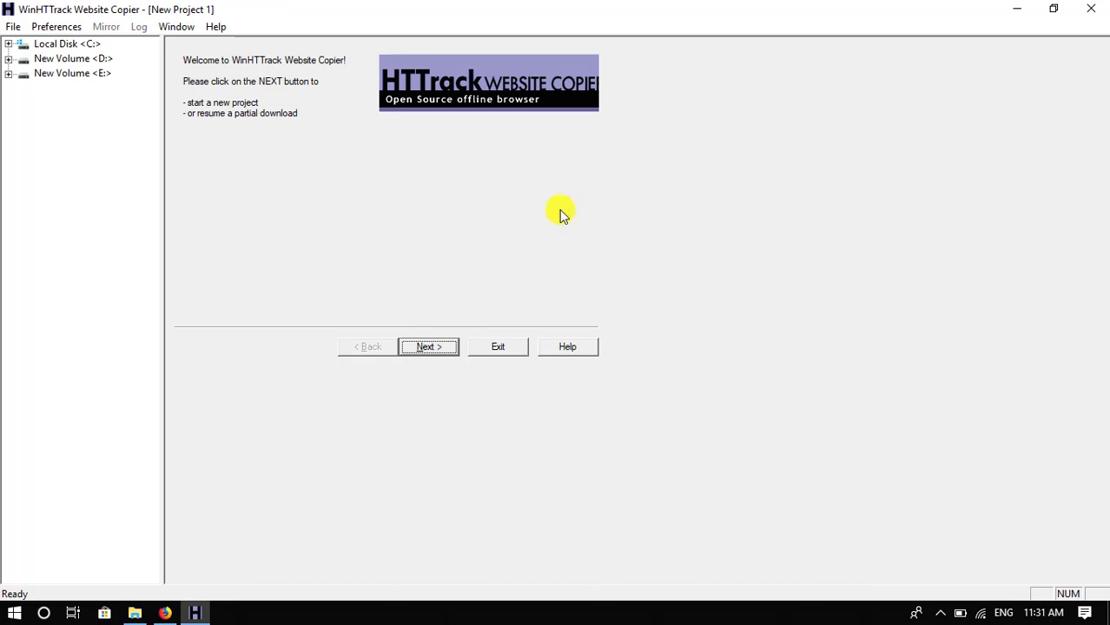
{"action": "left_click", "coordinate": [429, 348]}
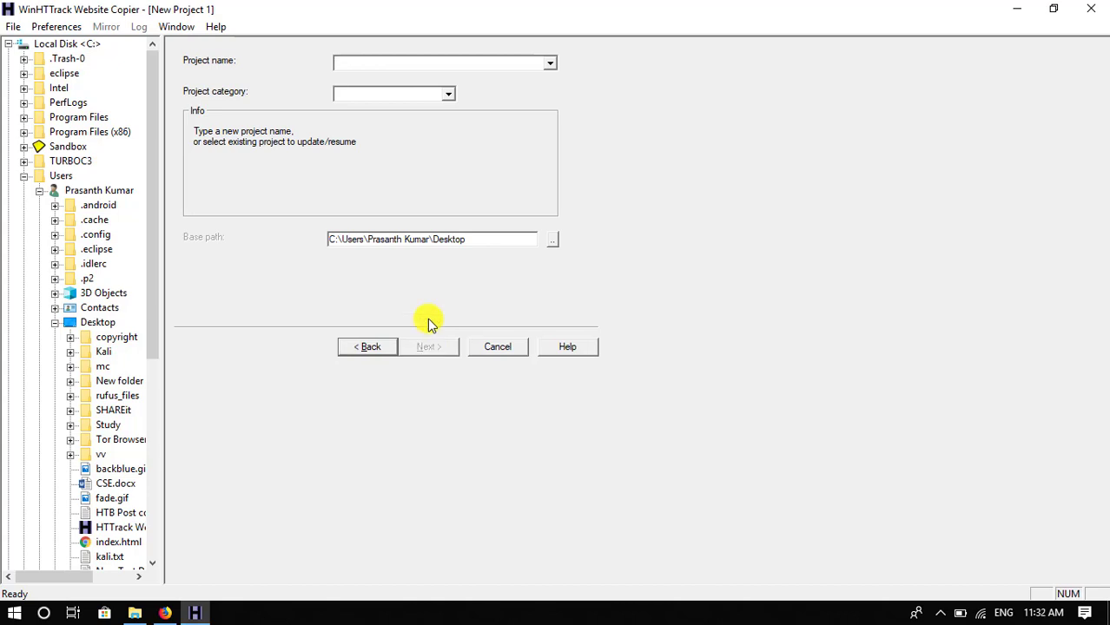
{"action": "type", "text": "turo"}
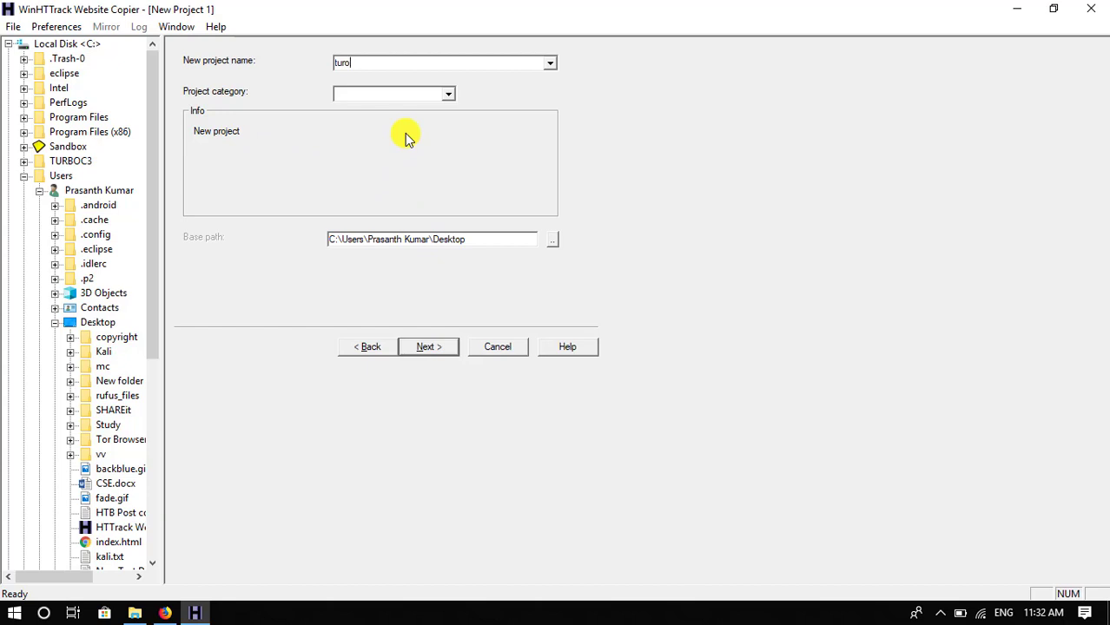
{"action": "key", "text": "BackSpace"}
{"action": "key", "text": "BackSpace"}
{"action": "type", "text": "torial"}
Set the project's base path to the Desktop folder and continue to the mirroring mode settings
{"action": "left_click", "coordinate": [552, 242]}
{"action": "left_click", "coordinate": [552, 241]}
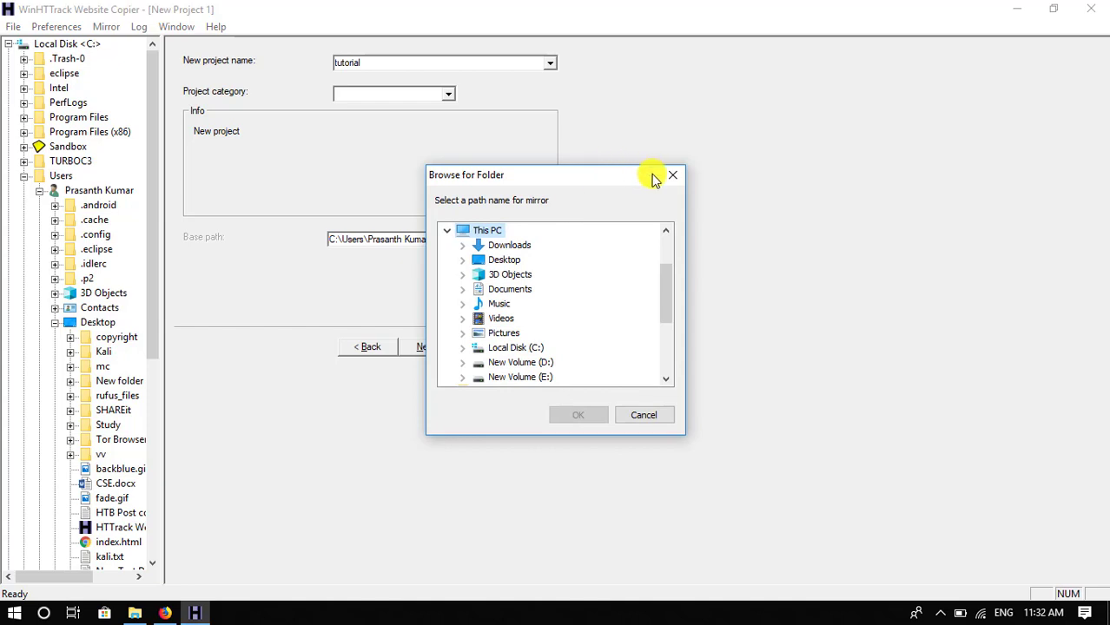
{"action": "left_click", "coordinate": [673, 176]}
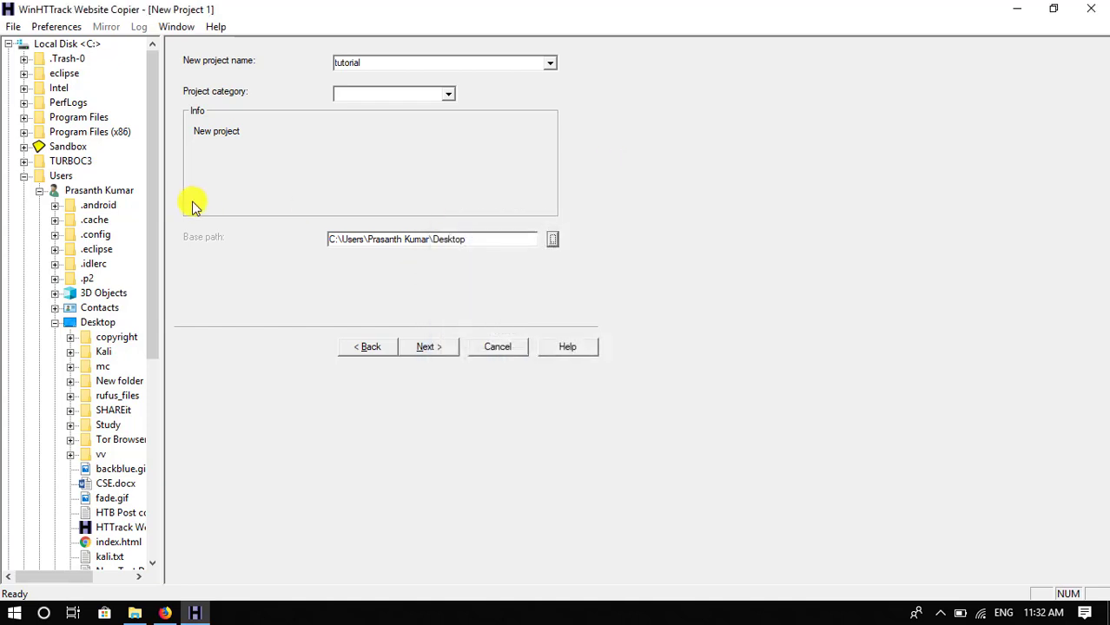
{"action": "left_click", "coordinate": [552, 242]}
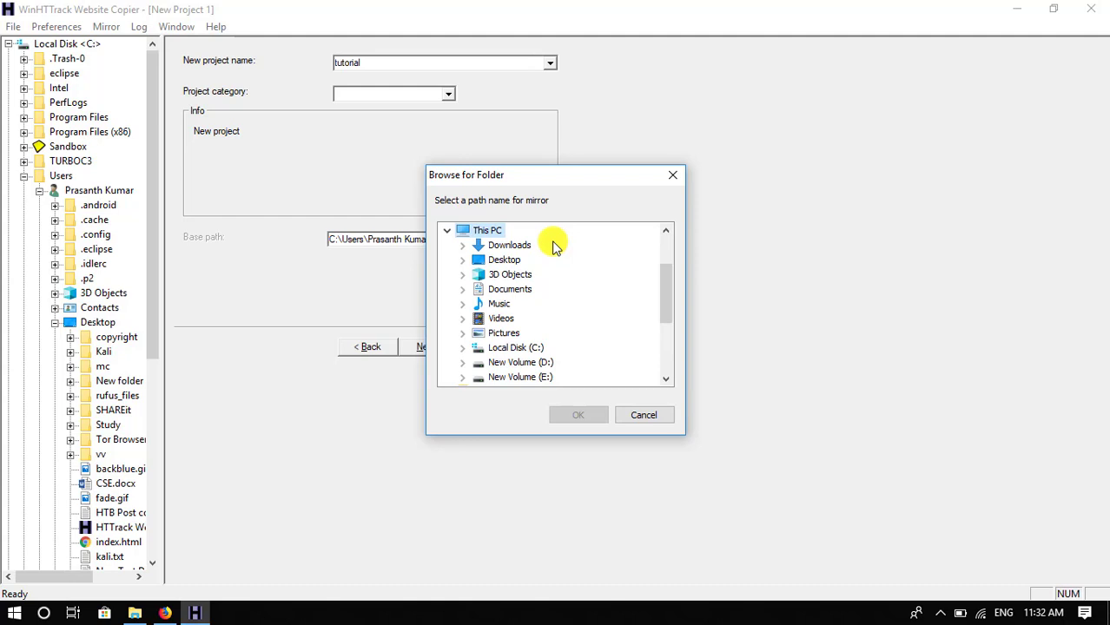
{"action": "left_click", "coordinate": [503, 260]}
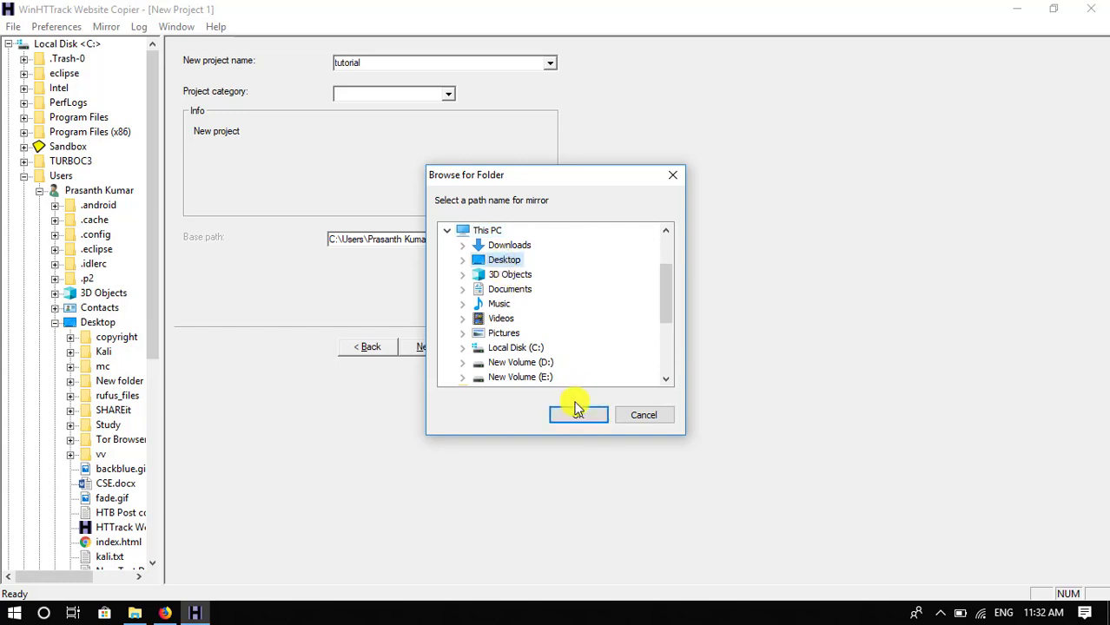
{"action": "left_click", "coordinate": [577, 412]}
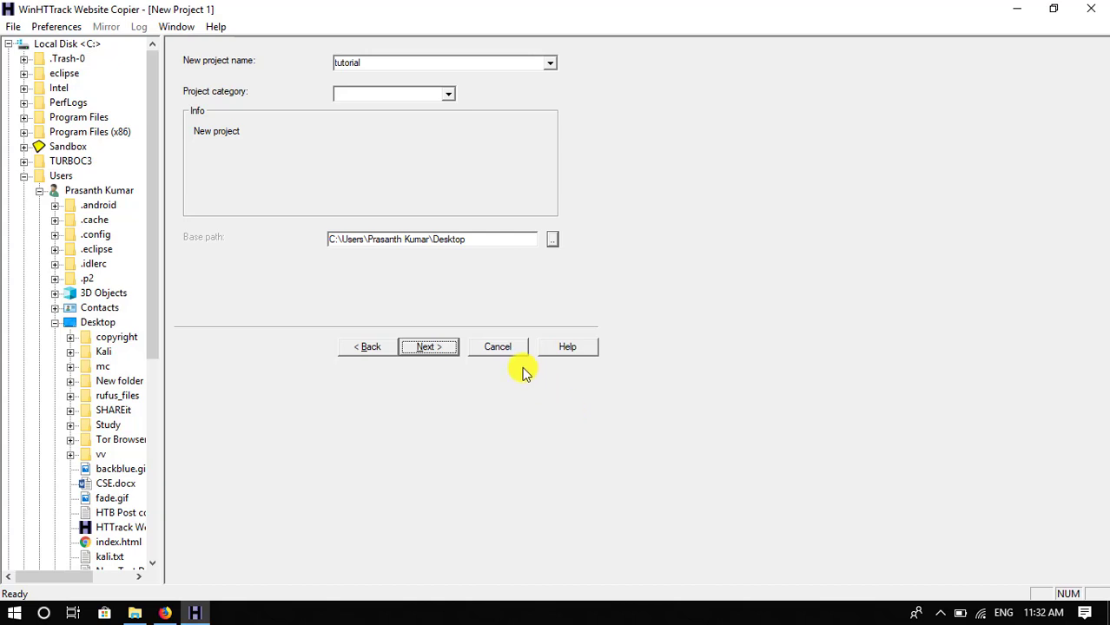
{"action": "left_click", "coordinate": [428, 347]}
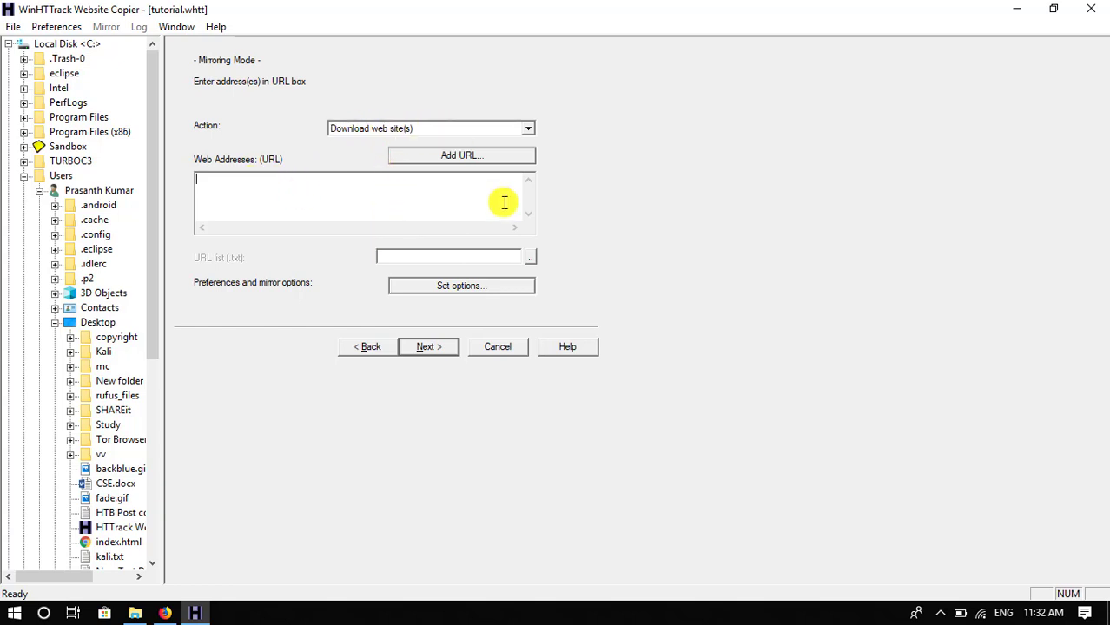
Set the mirroring action to Download web site(s) and place the cursor in the empty web address box
{"action": "left_click", "coordinate": [527, 129]}
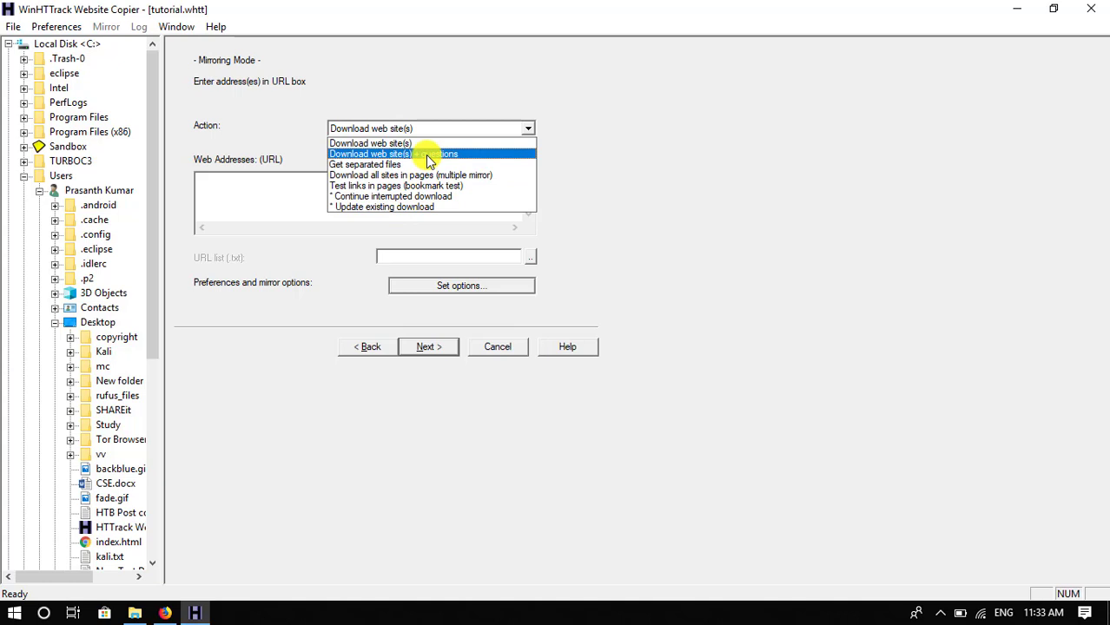
{"action": "left_click", "coordinate": [403, 145]}
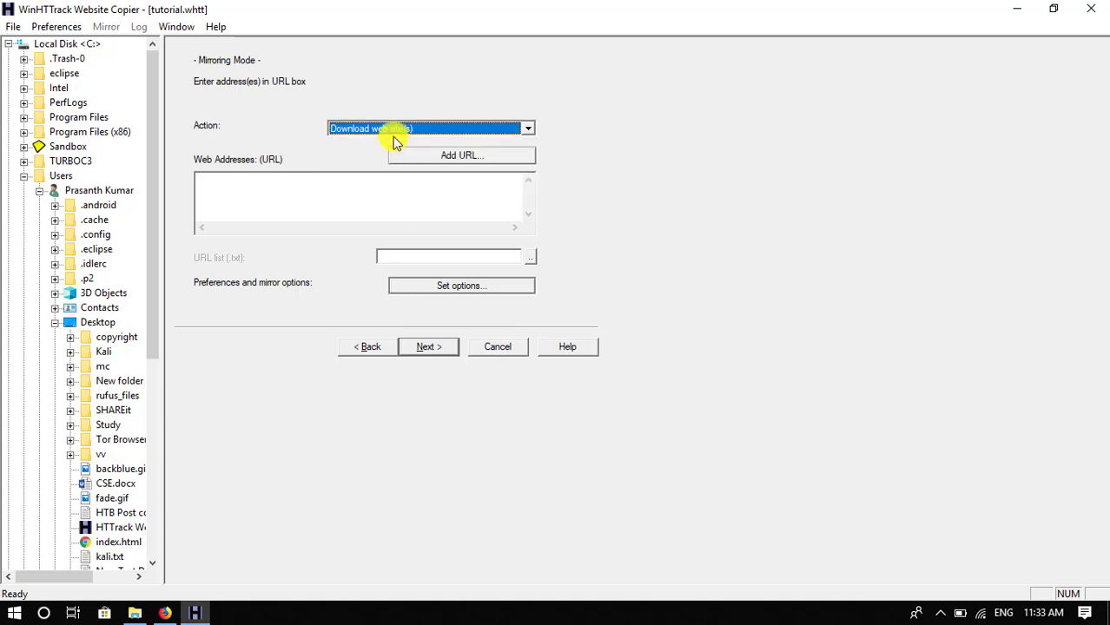
{"action": "left_click", "coordinate": [287, 188]}
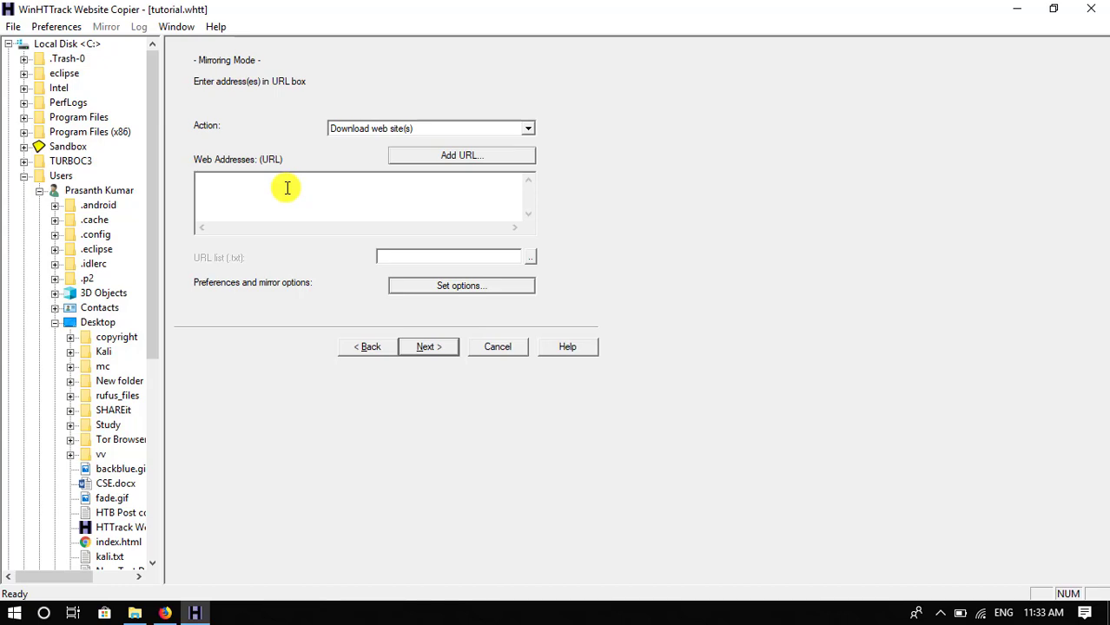
Switch to Firefox and copy the domain prasanthtechtuts.ml from the address of the open Prasanth Tech Tuts site
{"action": "left_click", "coordinate": [164, 613]}
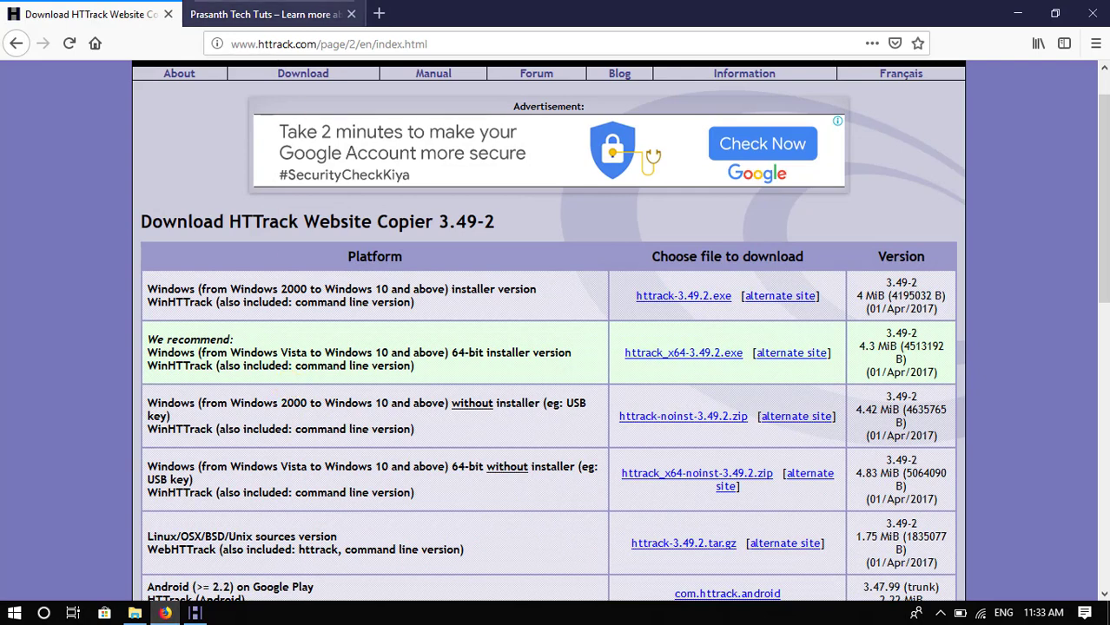
{"action": "left_click", "coordinate": [278, 9]}
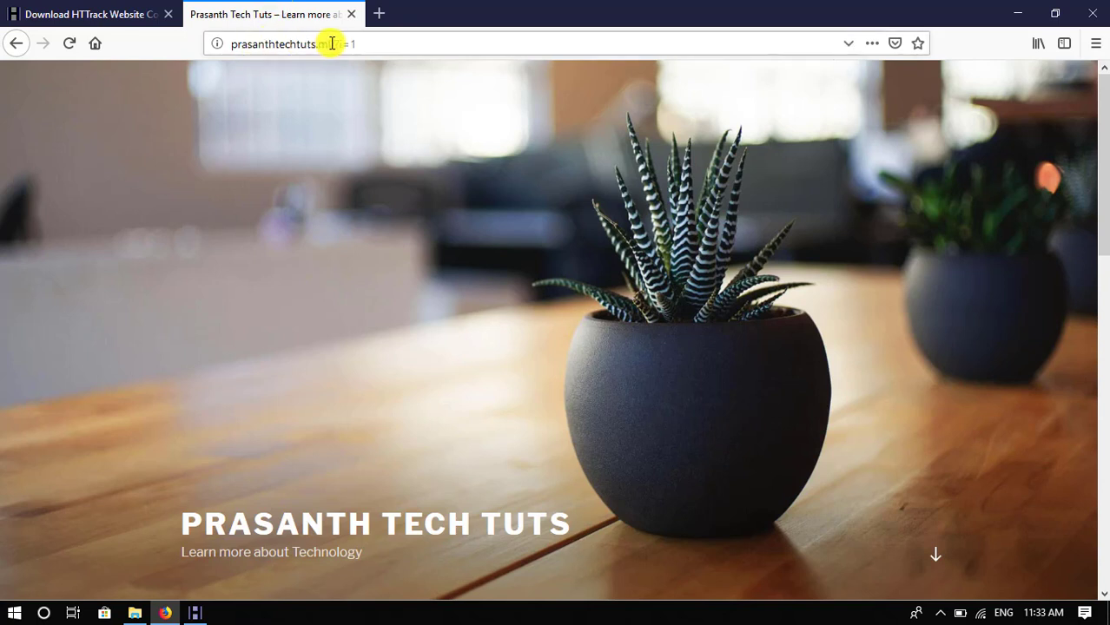
{"action": "left_click_drag", "start_coordinate": [331, 44], "coordinate": [210, 42]}
{"action": "key", "text": "ctrl+c"}
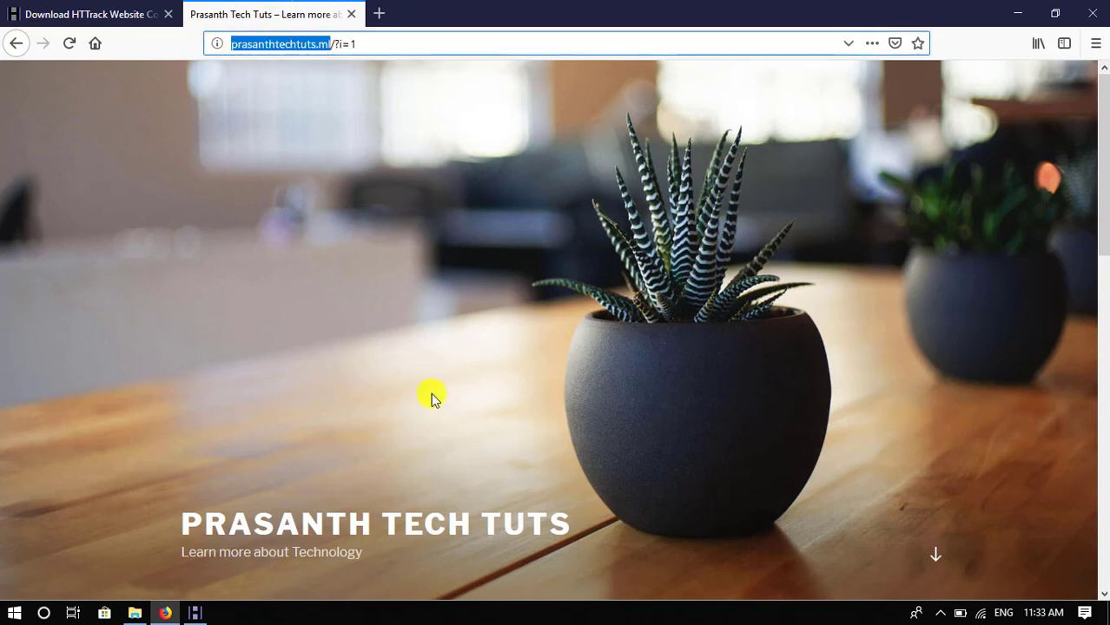
{"action": "left_click", "coordinate": [404, 357]}
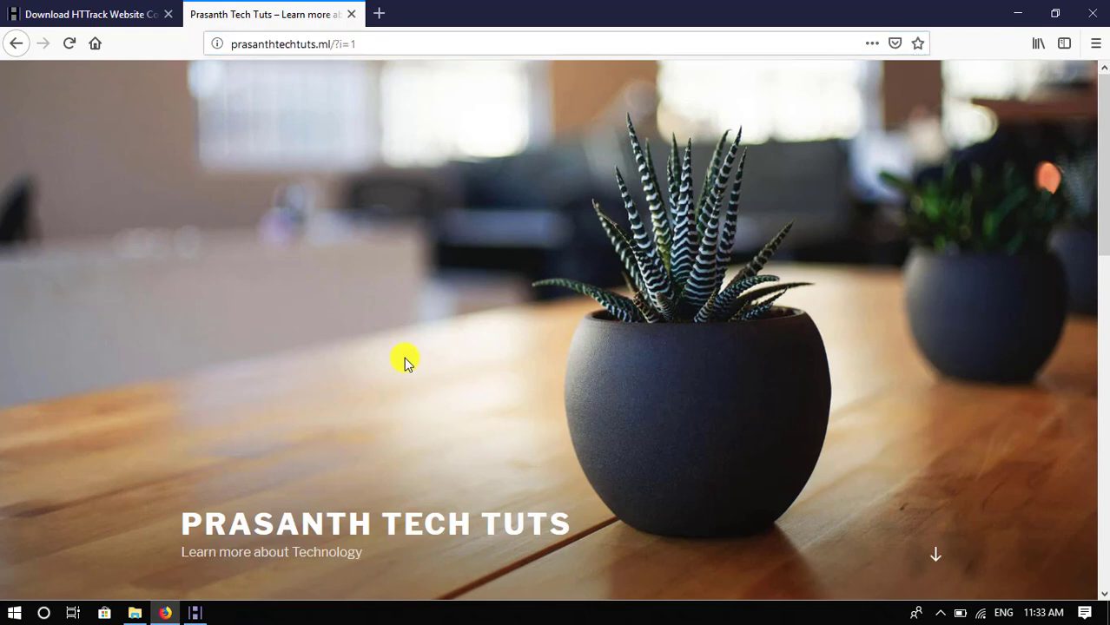
{"action": "scroll", "coordinate": [404, 357], "scroll_direction": "down", "scroll_amount": 2}
{"action": "scroll", "coordinate": [404, 357], "scroll_direction": "up", "scroll_amount": 1}
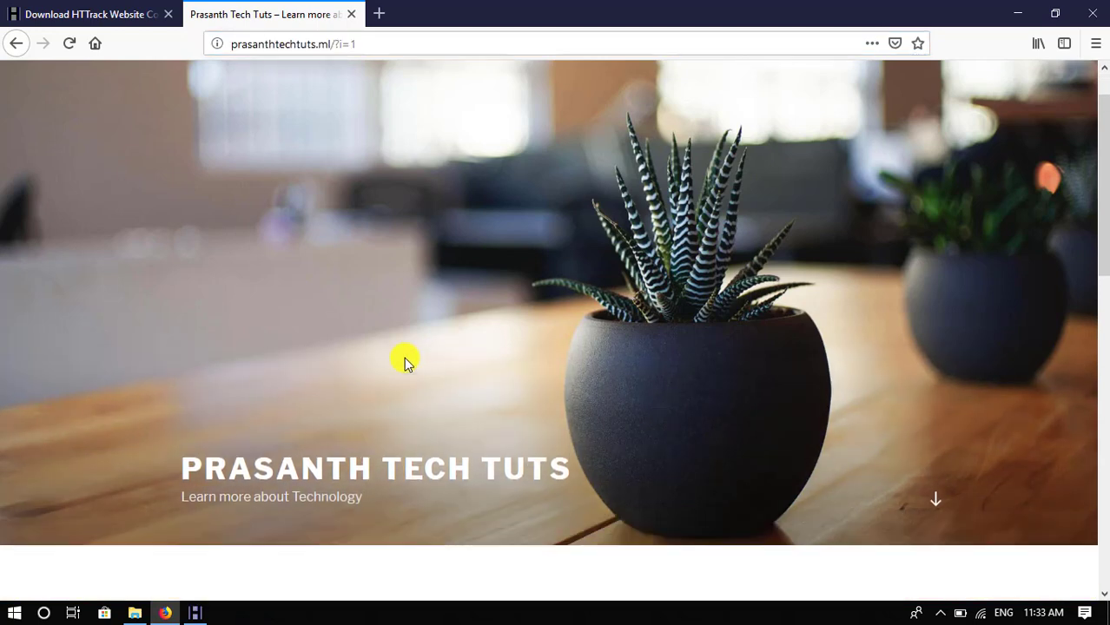
{"action": "scroll", "coordinate": [404, 357], "scroll_direction": "down", "scroll_amount": 3}
{"action": "scroll", "coordinate": [352, 412], "scroll_direction": "down", "scroll_amount": 3}
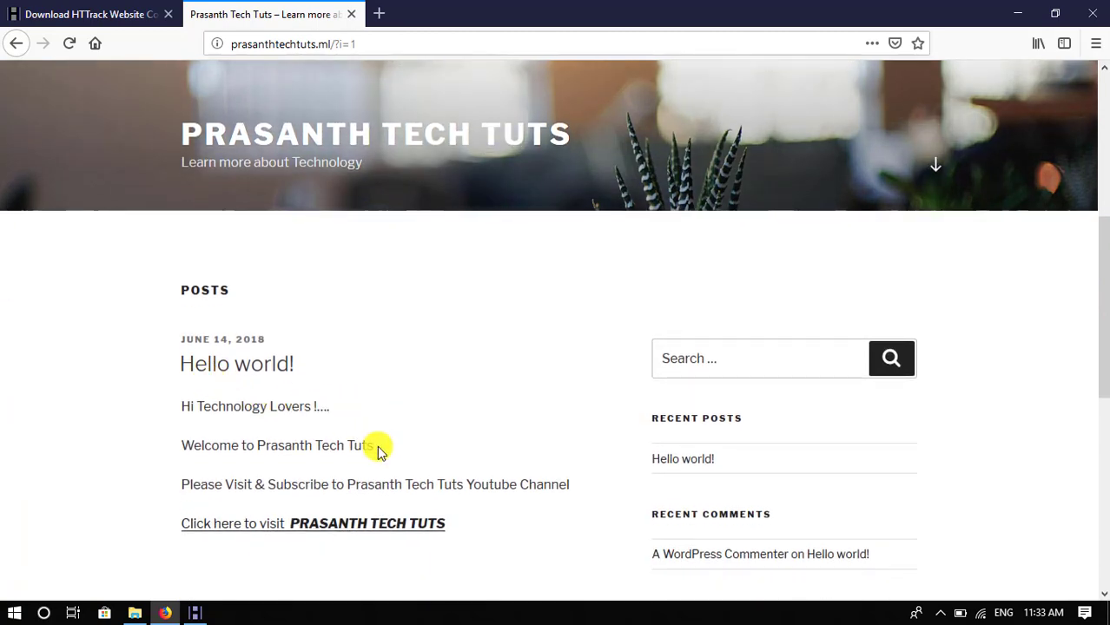
{"action": "left_click", "coordinate": [1018, 14]}
{"action": "left_click", "coordinate": [456, 174]}
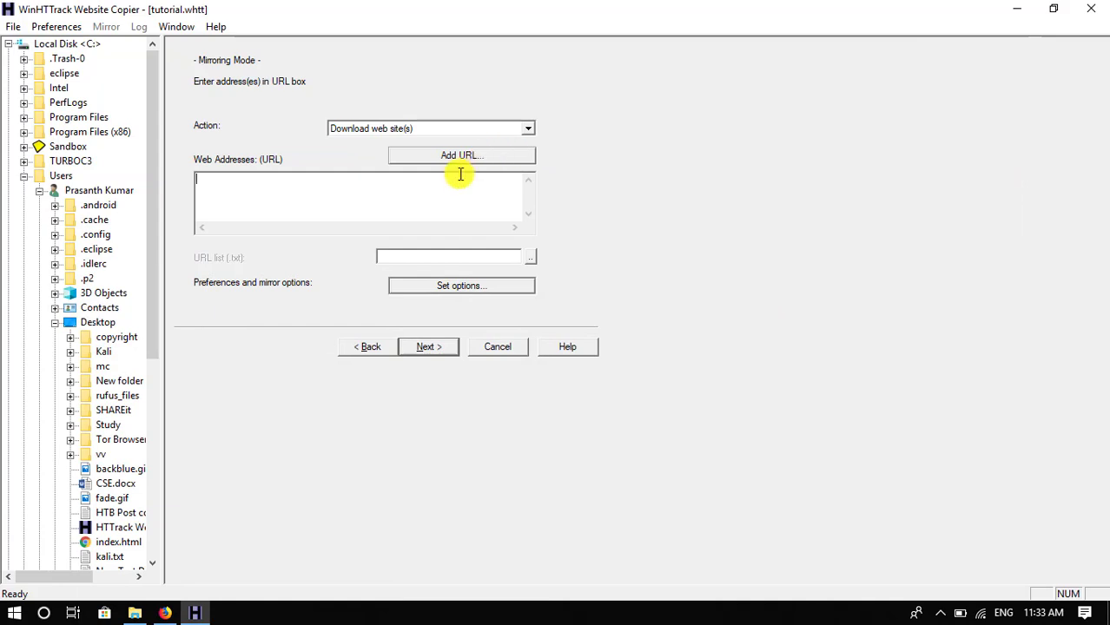
{"action": "key", "text": "ctrl+v"}
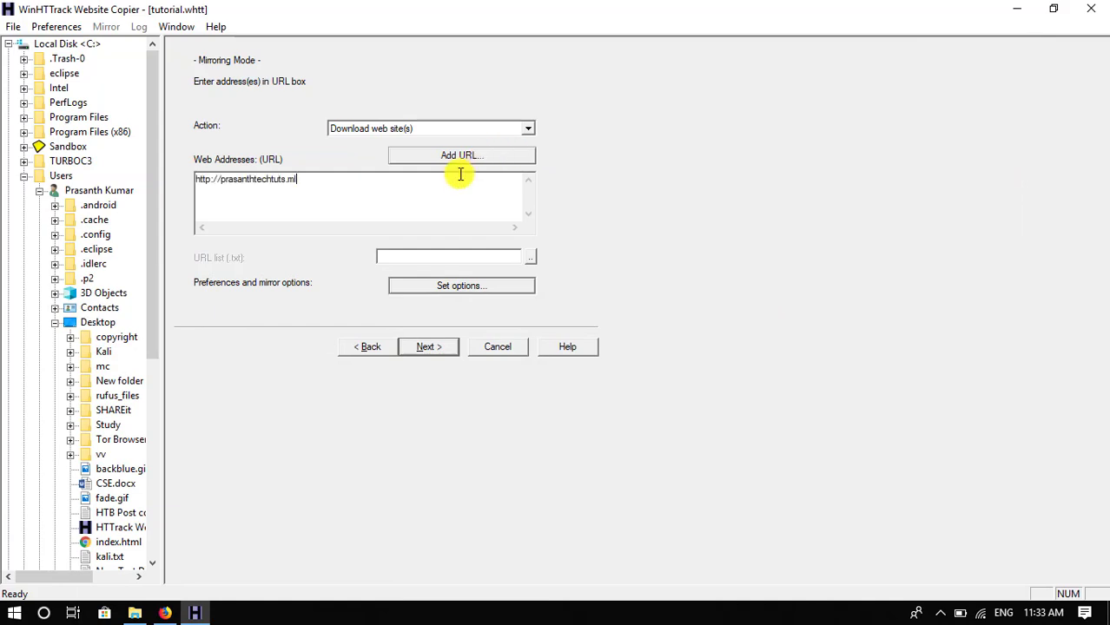
Continue with the default connection settings and launch the mirroring of the website
{"action": "left_click", "coordinate": [431, 346]}
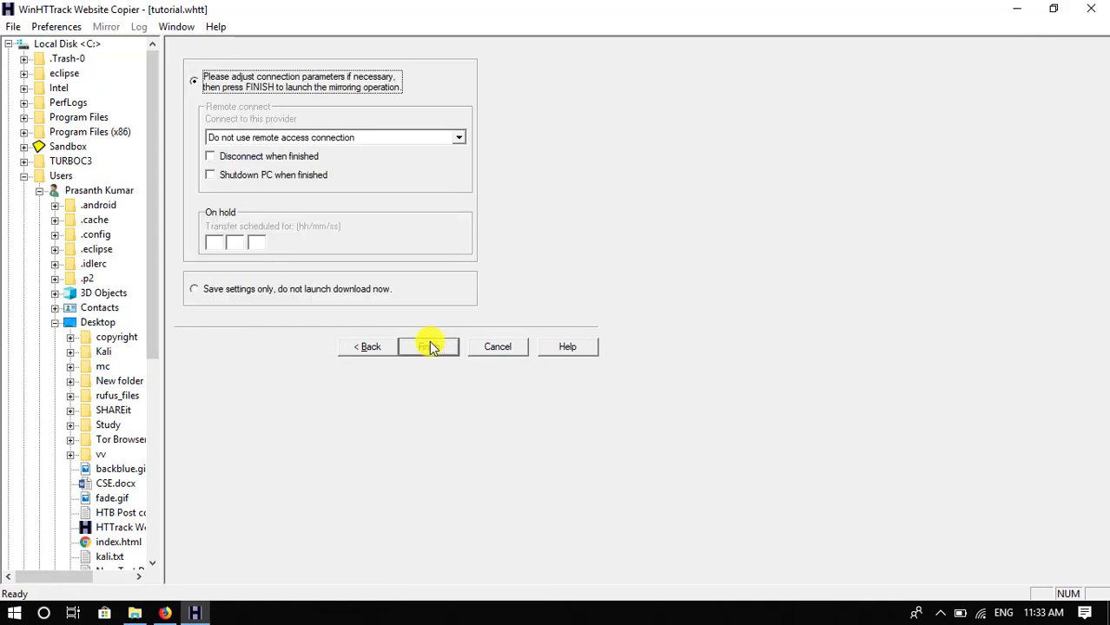
{"action": "left_click", "coordinate": [432, 350]}
{"action": "left_click", "coordinate": [429, 348]}
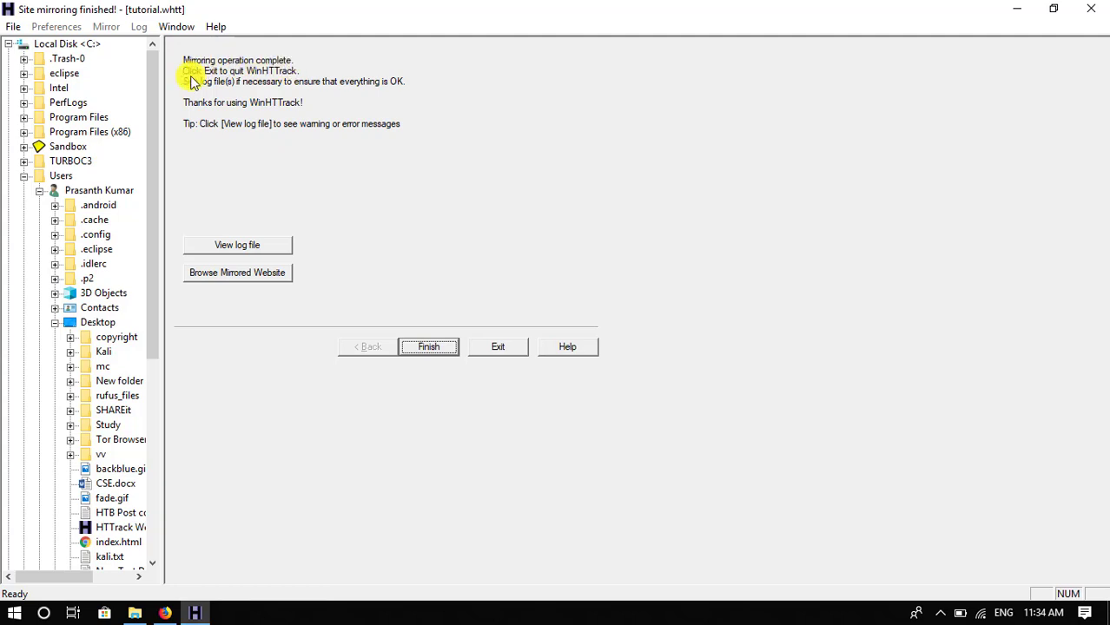
Finish the completed mirroring operation and quit WinHTTrack Website Copier, confirming the exit
{"action": "left_click", "coordinate": [434, 349]}
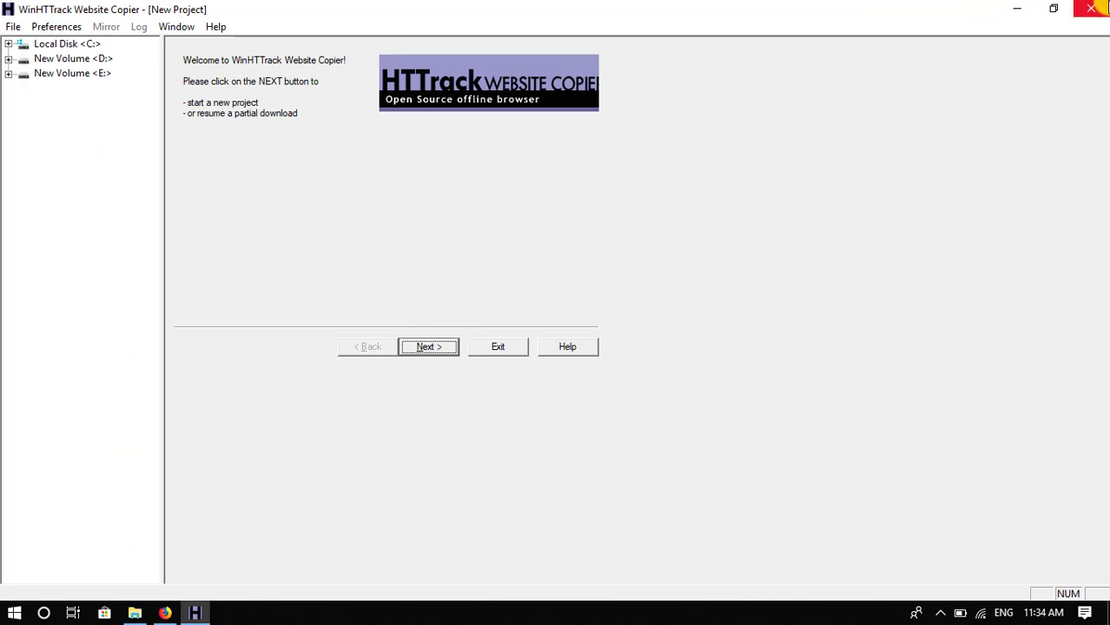
{"action": "left_click", "coordinate": [439, 344]}
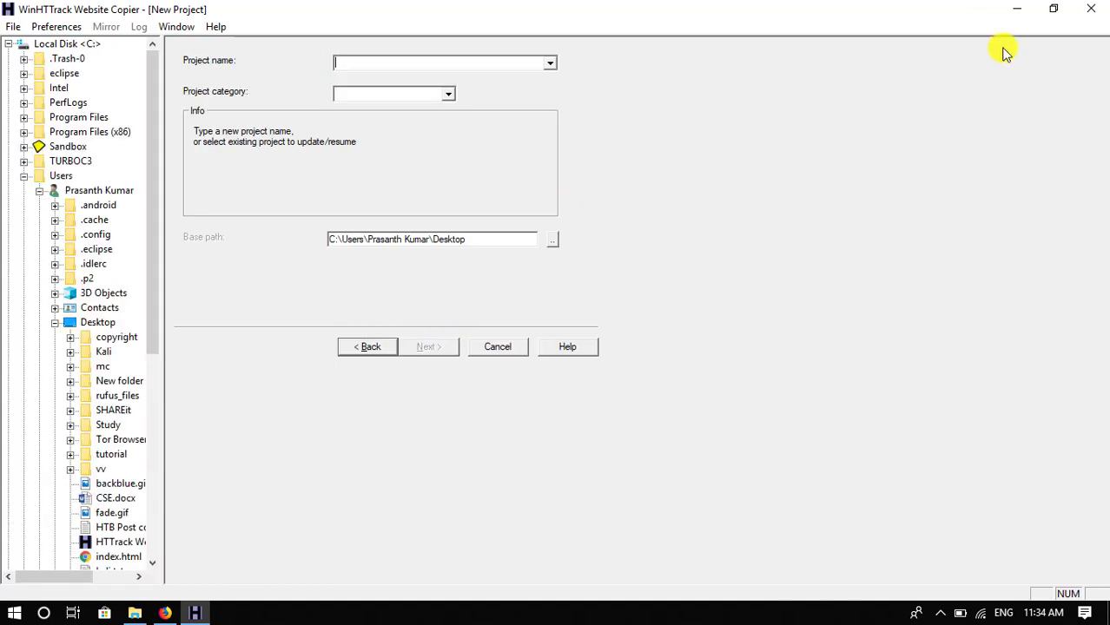
{"action": "left_click", "coordinate": [1092, 9]}
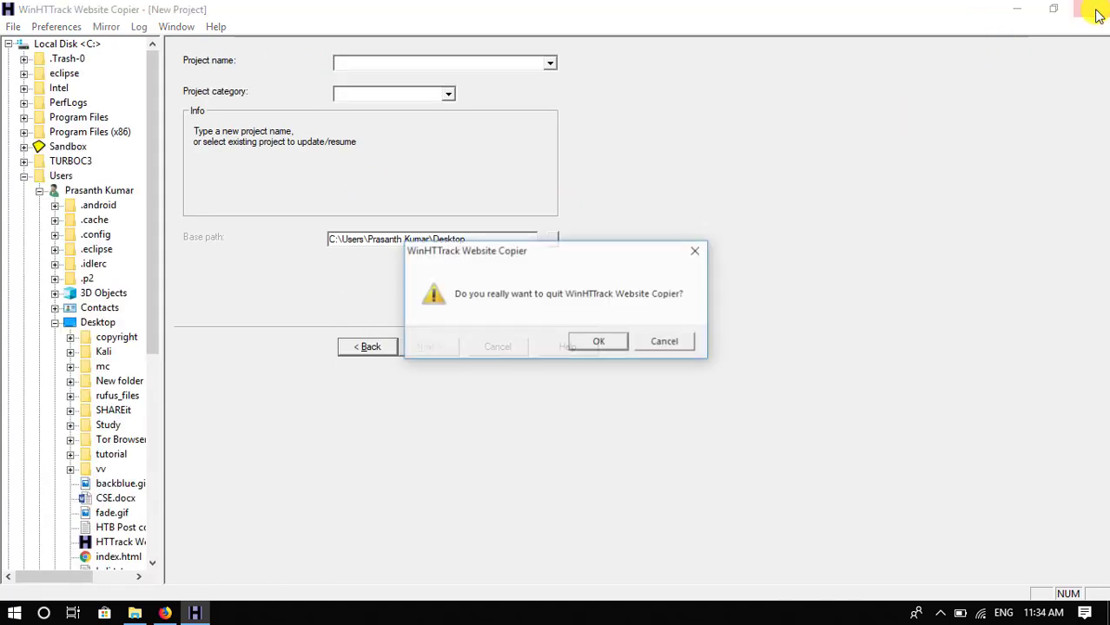
{"action": "left_click", "coordinate": [601, 344]}
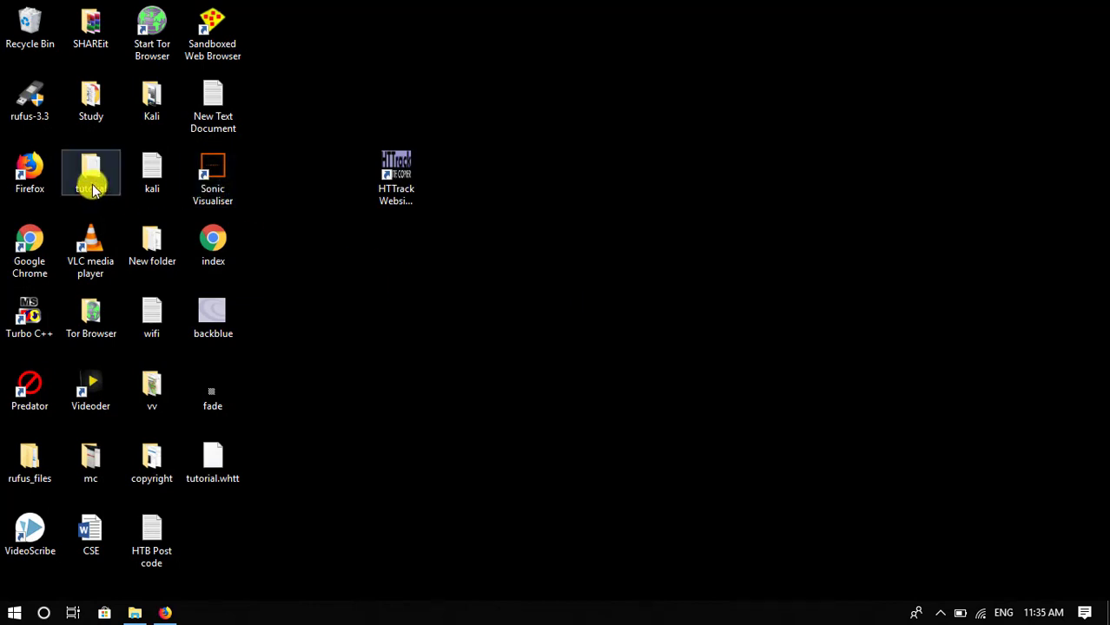
Move the tutorial folder below the HTTrack shortcut on the desktop, inspect its prasanthtechtuts.ml subfolder and close the folder window
{"action": "left_click_drag", "start_coordinate": [91, 187], "coordinate": [411, 300]}
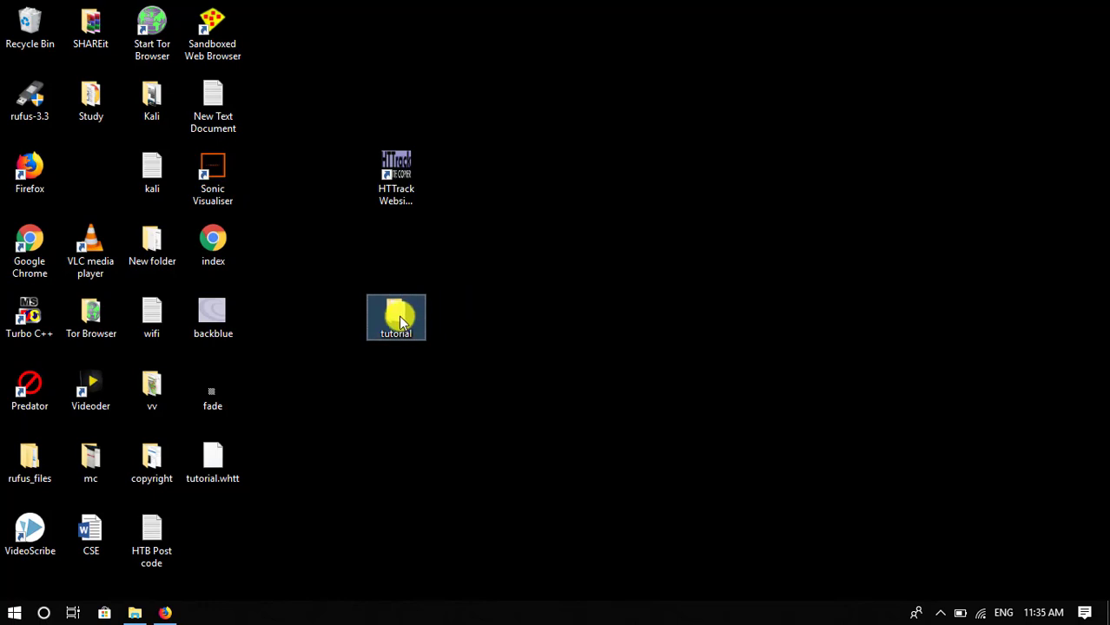
{"action": "double_click", "coordinate": [397, 317]}
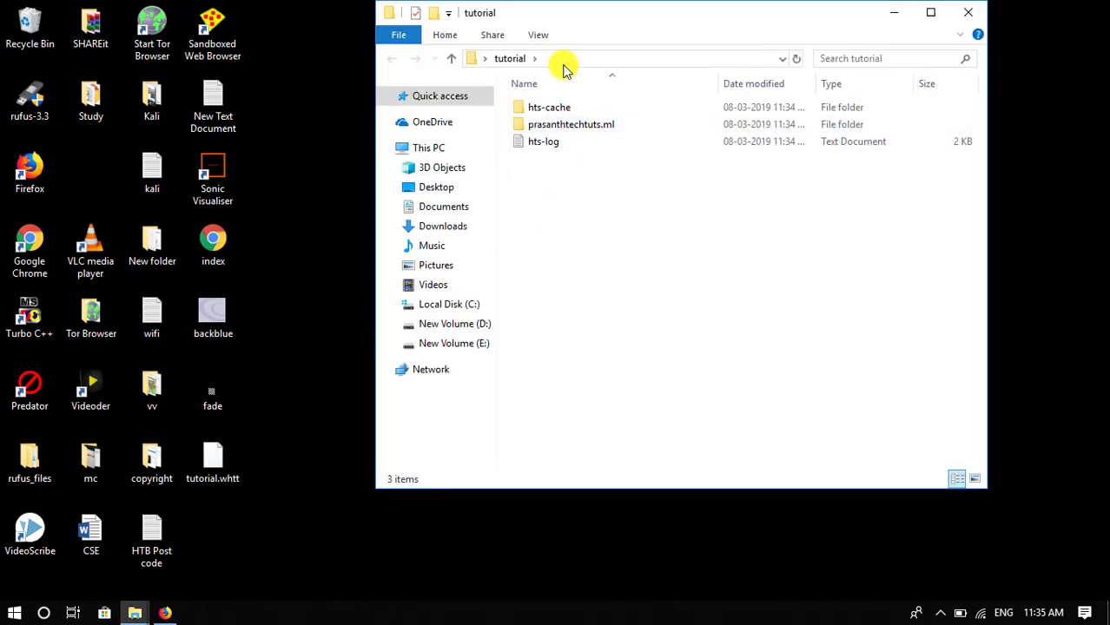
{"action": "double_click", "coordinate": [578, 129]}
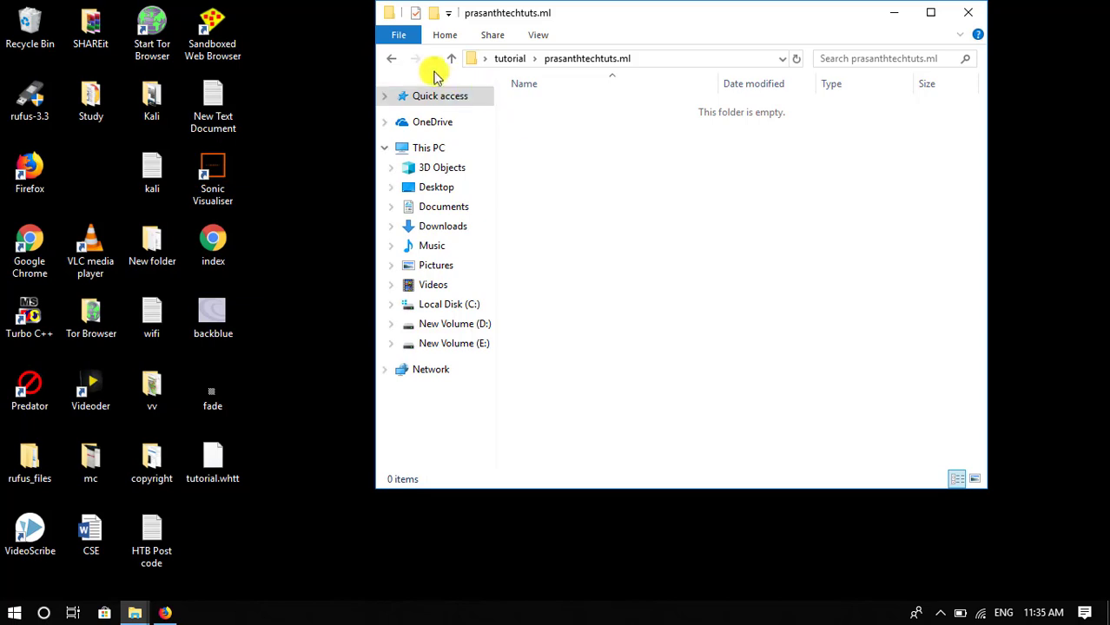
{"action": "left_click", "coordinate": [393, 58]}
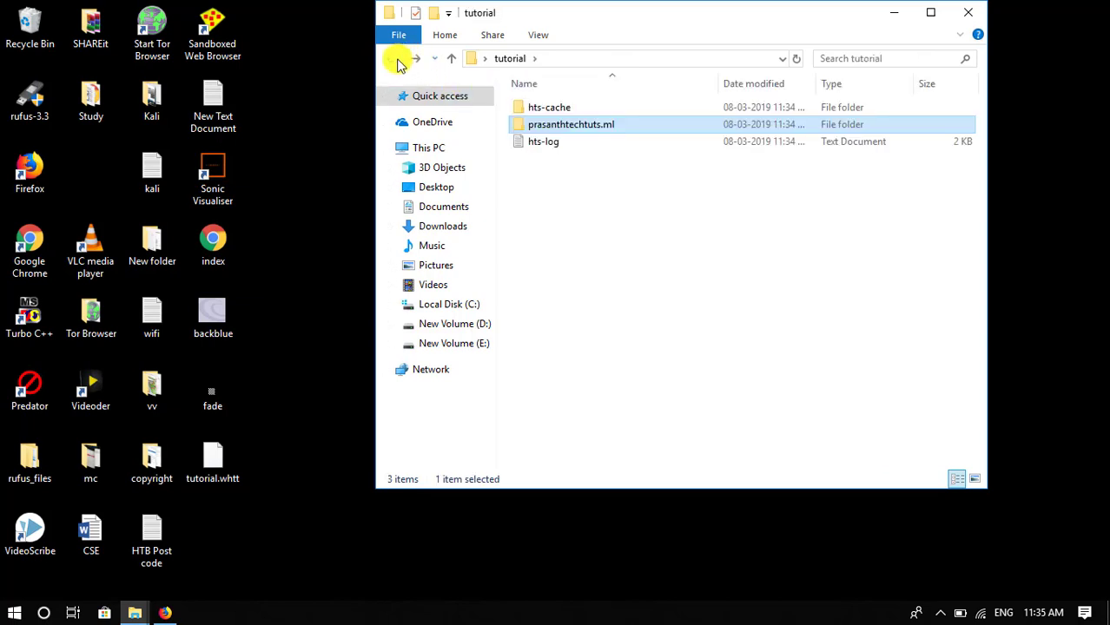
{"action": "double_click", "coordinate": [569, 128]}
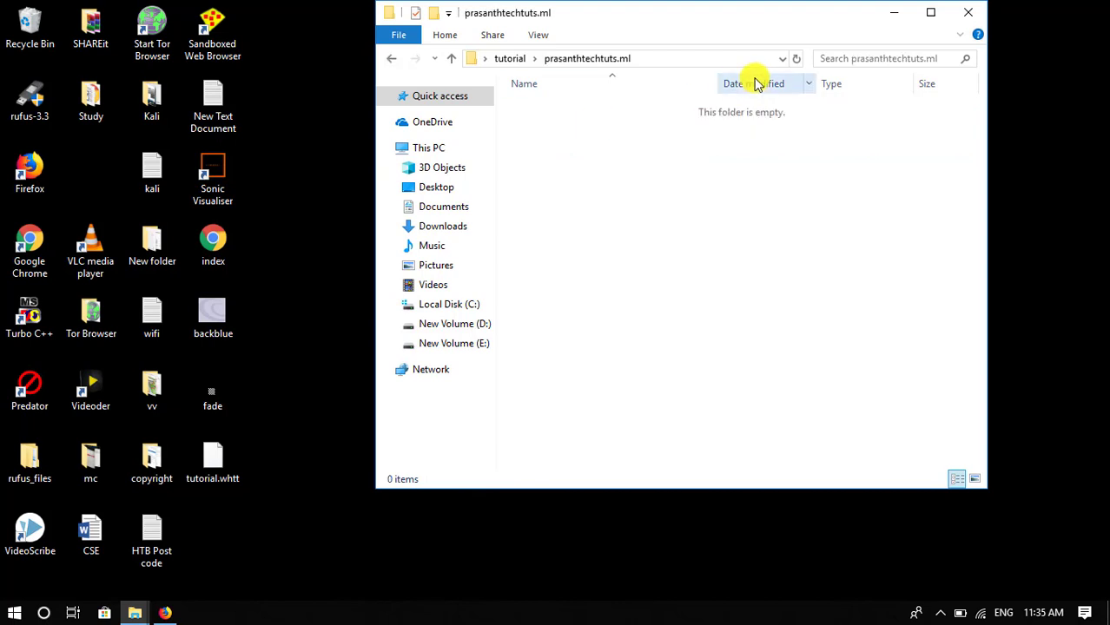
{"action": "left_click", "coordinate": [961, 17]}
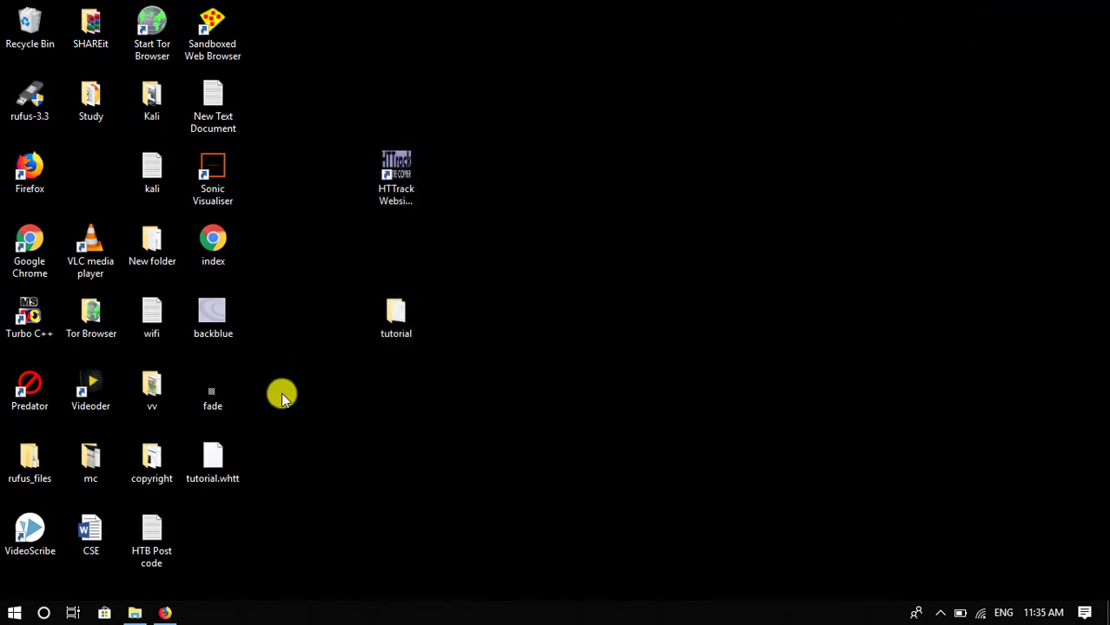
{"action": "left_click", "coordinate": [133, 615]}
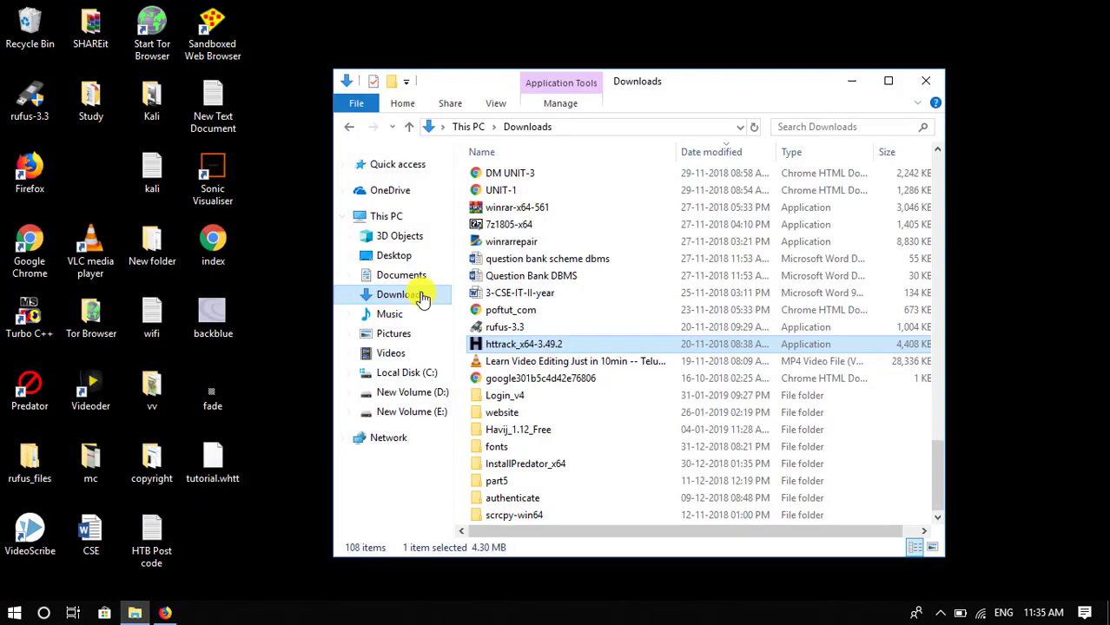
{"action": "left_click", "coordinate": [418, 393]}
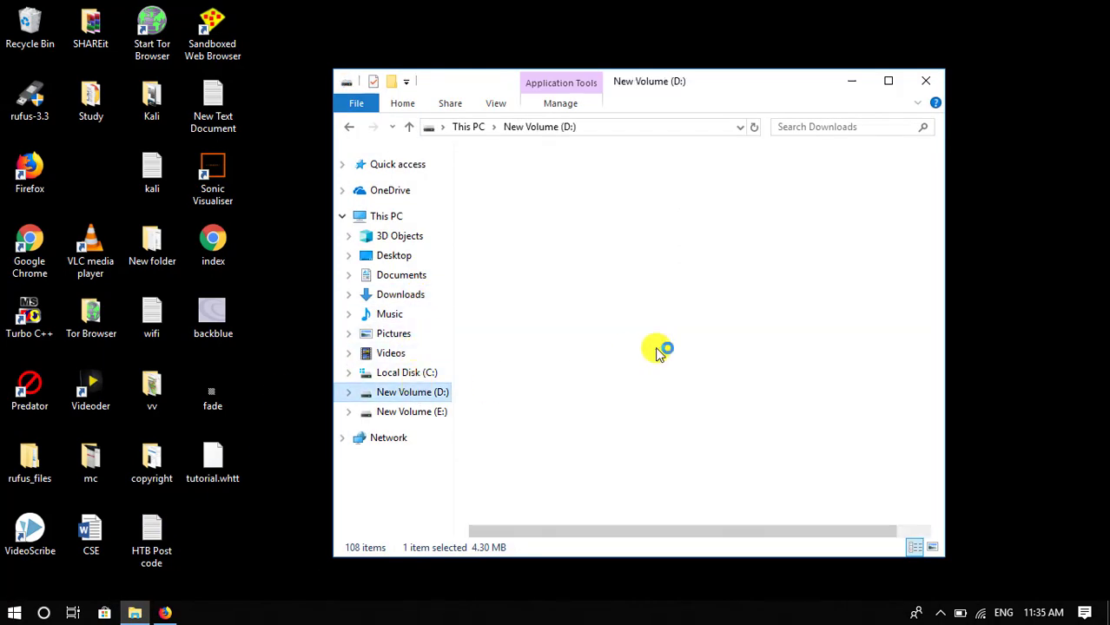
{"action": "scroll", "coordinate": [643, 344], "scroll_direction": "down", "scroll_amount": 1}
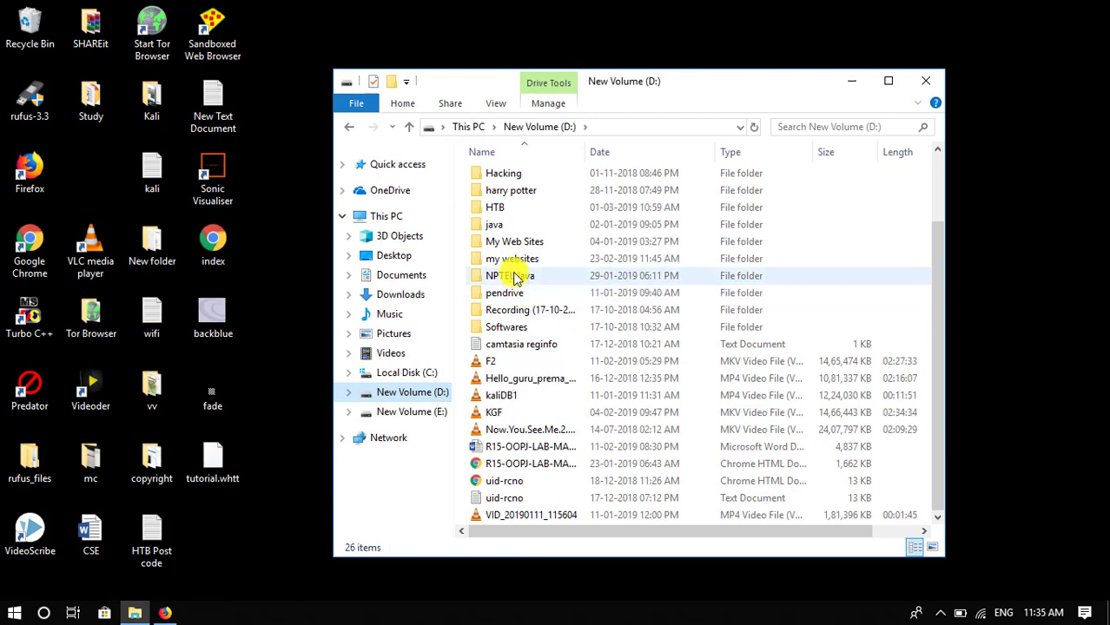
{"action": "double_click", "coordinate": [515, 259]}
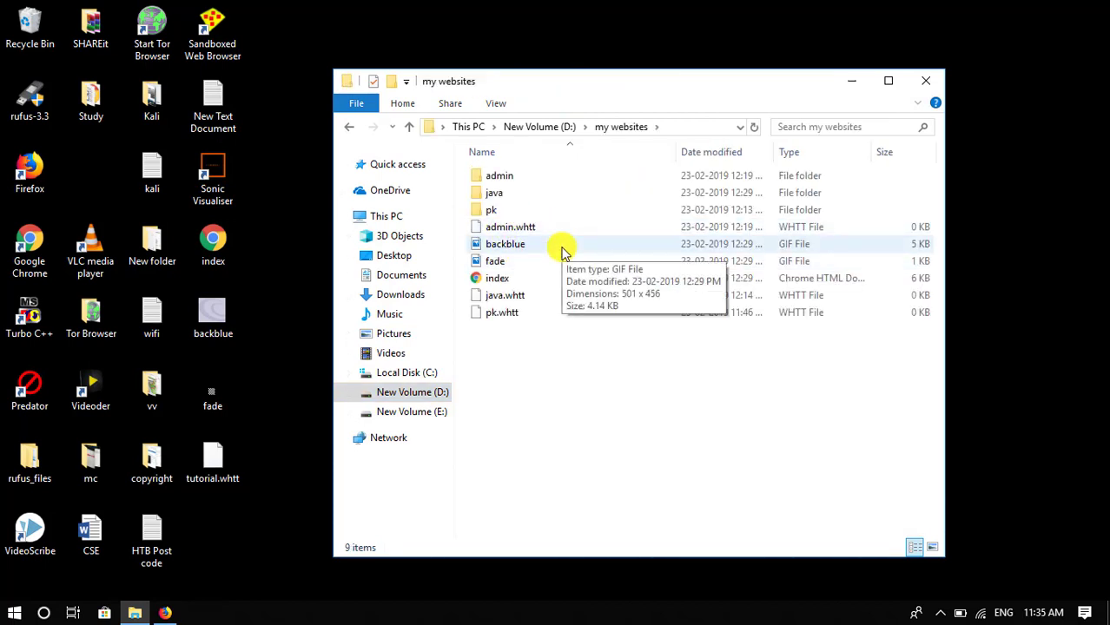
{"action": "double_click", "coordinate": [498, 196]}
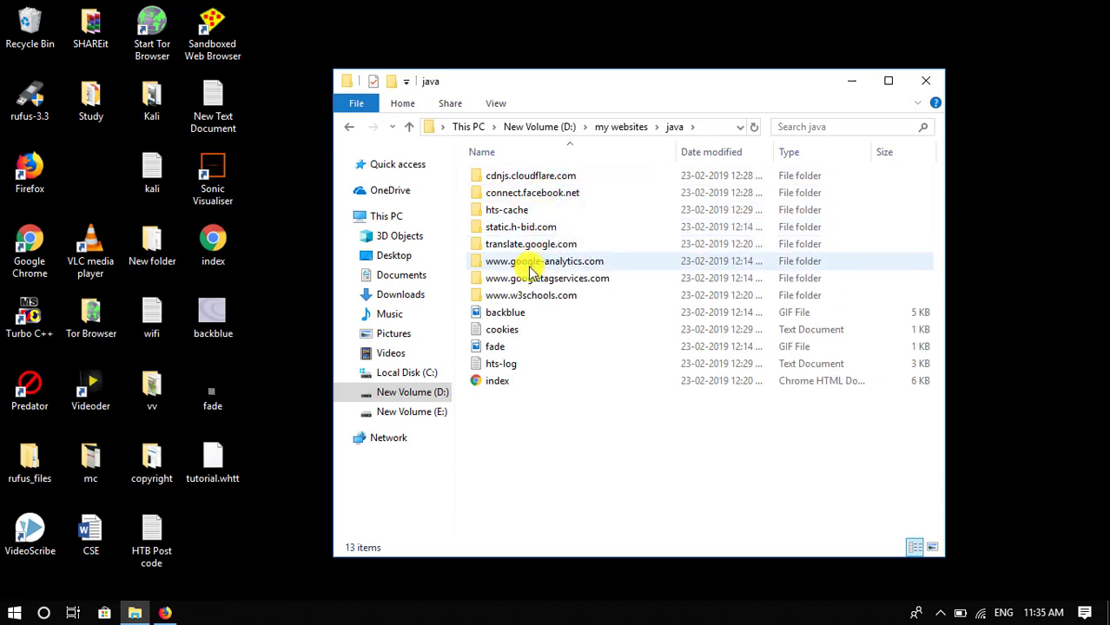
{"action": "double_click", "coordinate": [528, 296]}
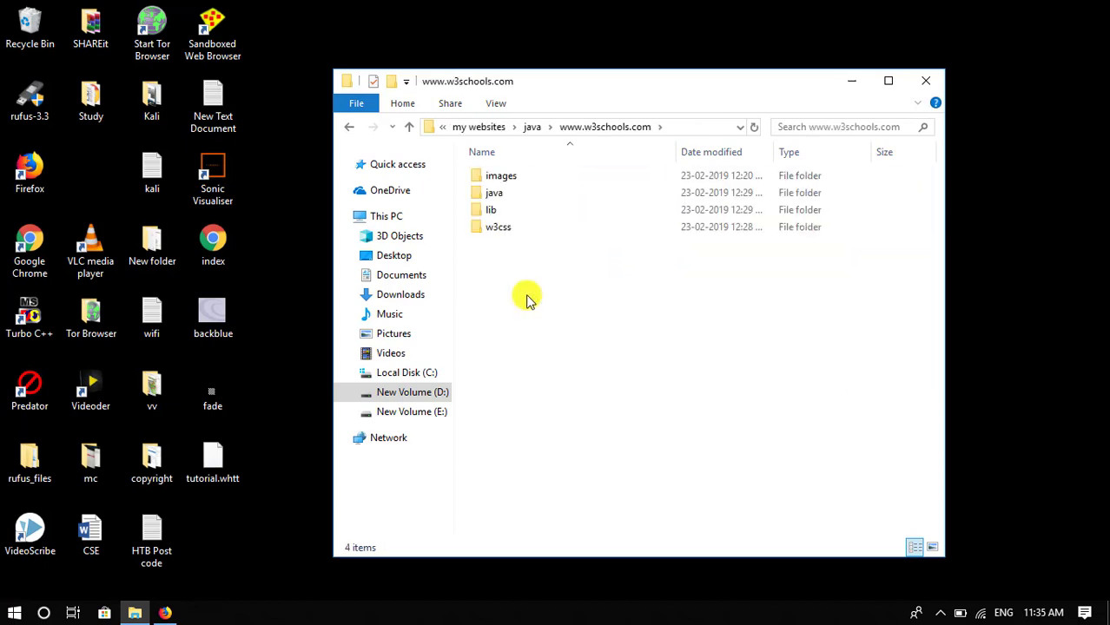
{"action": "double_click", "coordinate": [511, 194]}
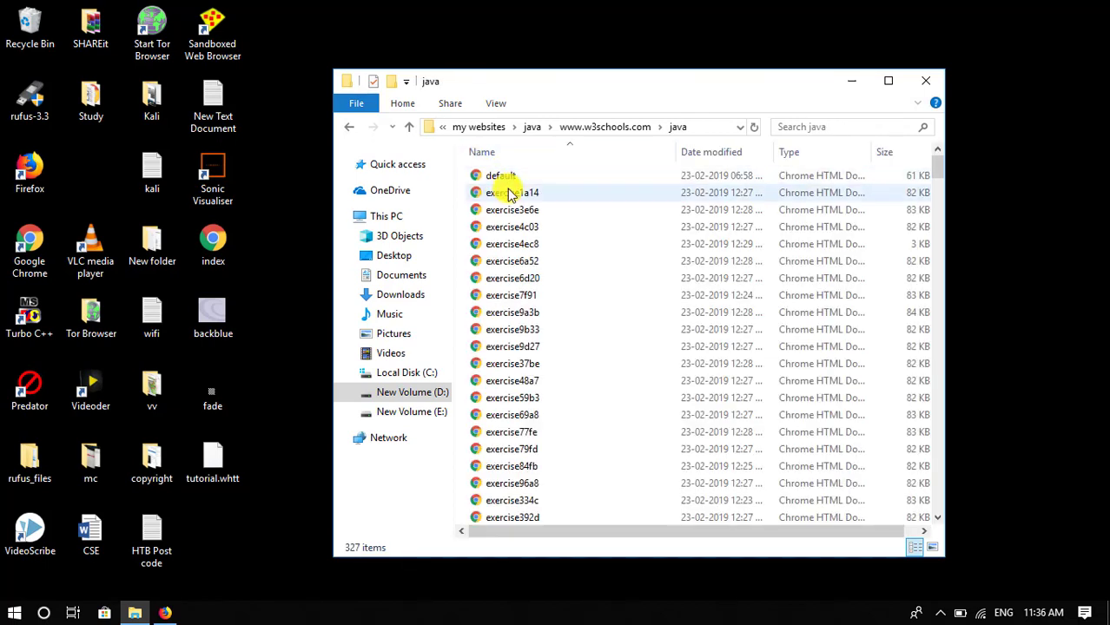
{"action": "scroll", "coordinate": [556, 278], "scroll_direction": "down", "scroll_amount": 1}
{"action": "scroll", "coordinate": [554, 283], "scroll_direction": "up", "scroll_amount": 1}
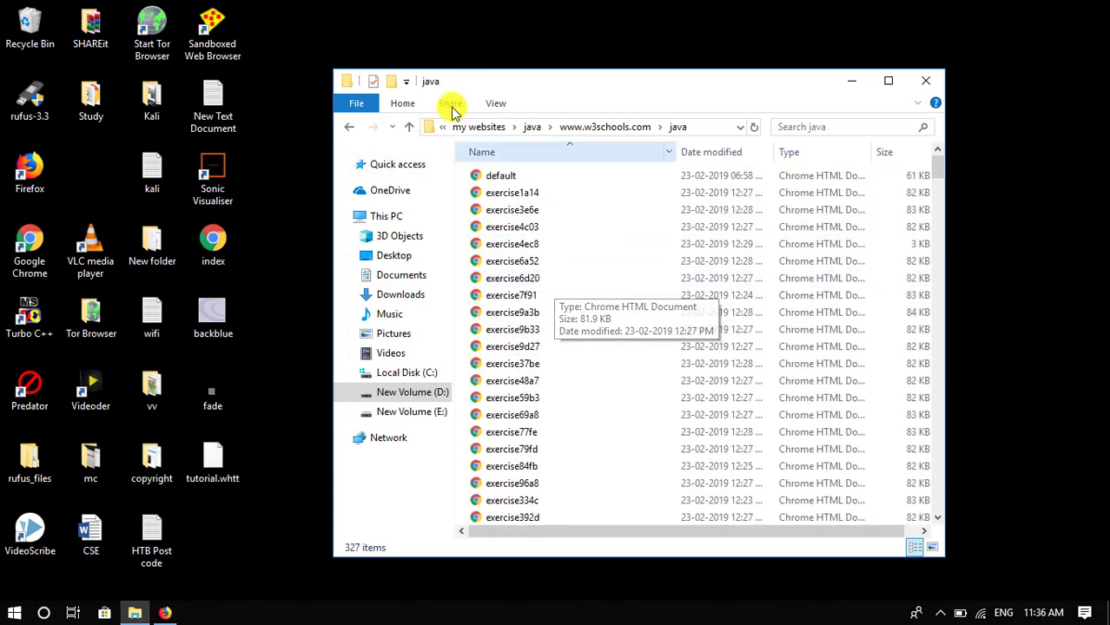
Return to the java project folder in my websites and open its index file in Firefox
{"action": "left_click", "coordinate": [350, 127]}
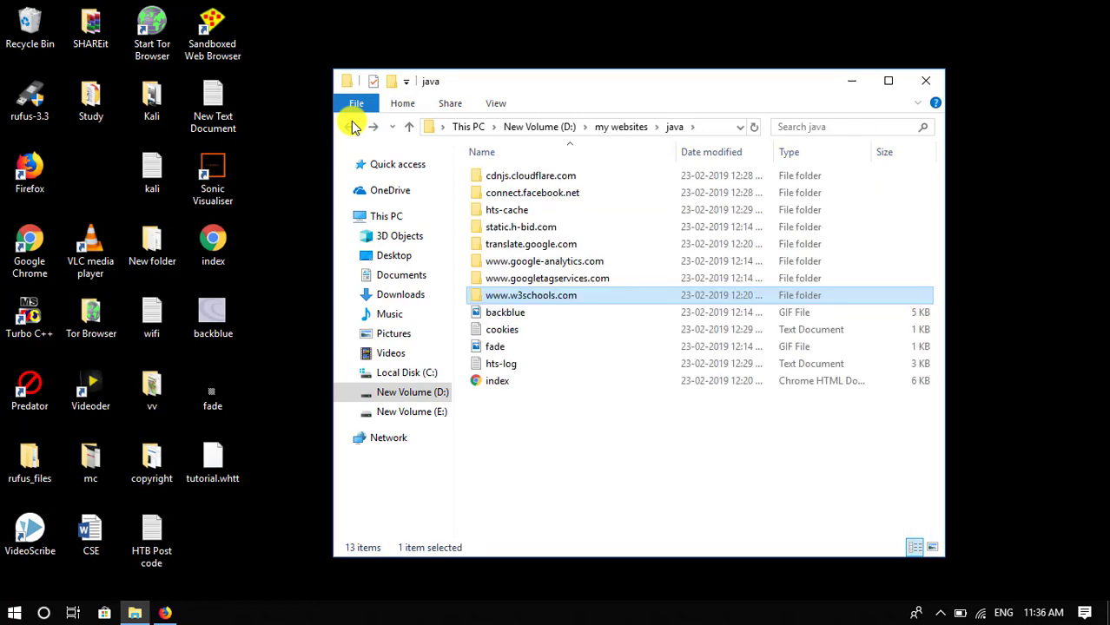
{"action": "left_click", "coordinate": [529, 383]}
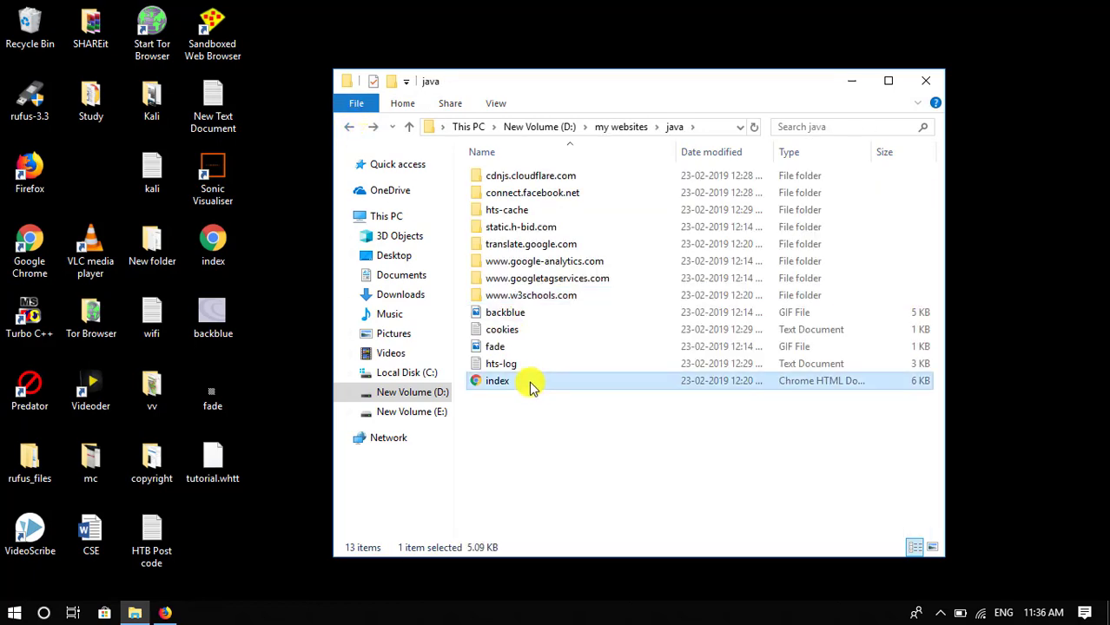
{"action": "right_click", "coordinate": [530, 384]}
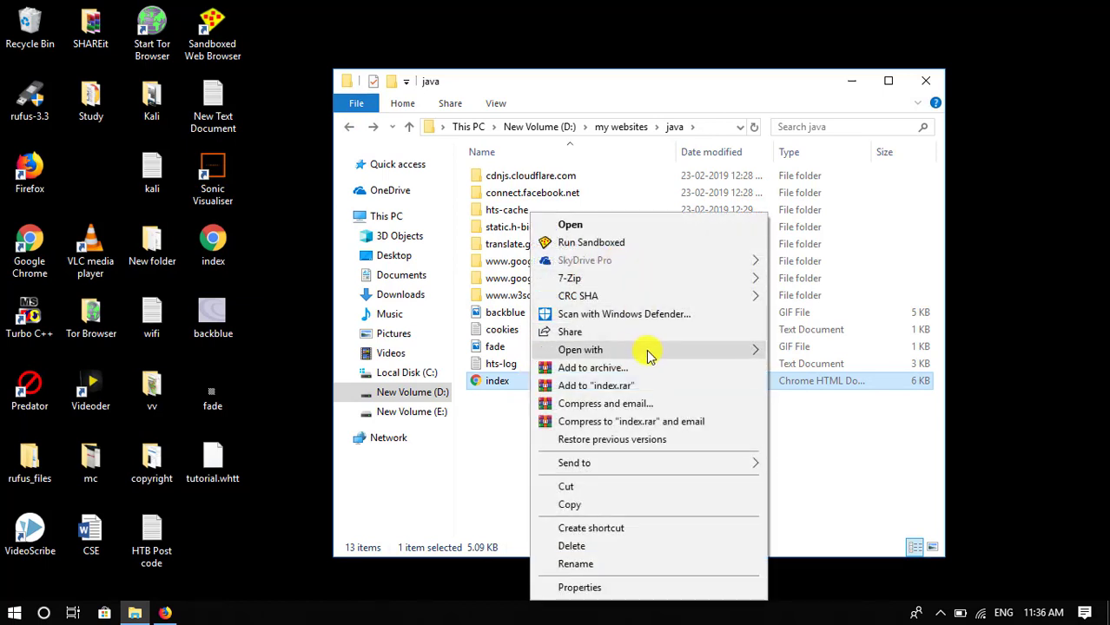
{"action": "mouse_move", "coordinate": [647, 352]}
{"action": "left_click", "coordinate": [805, 352]}
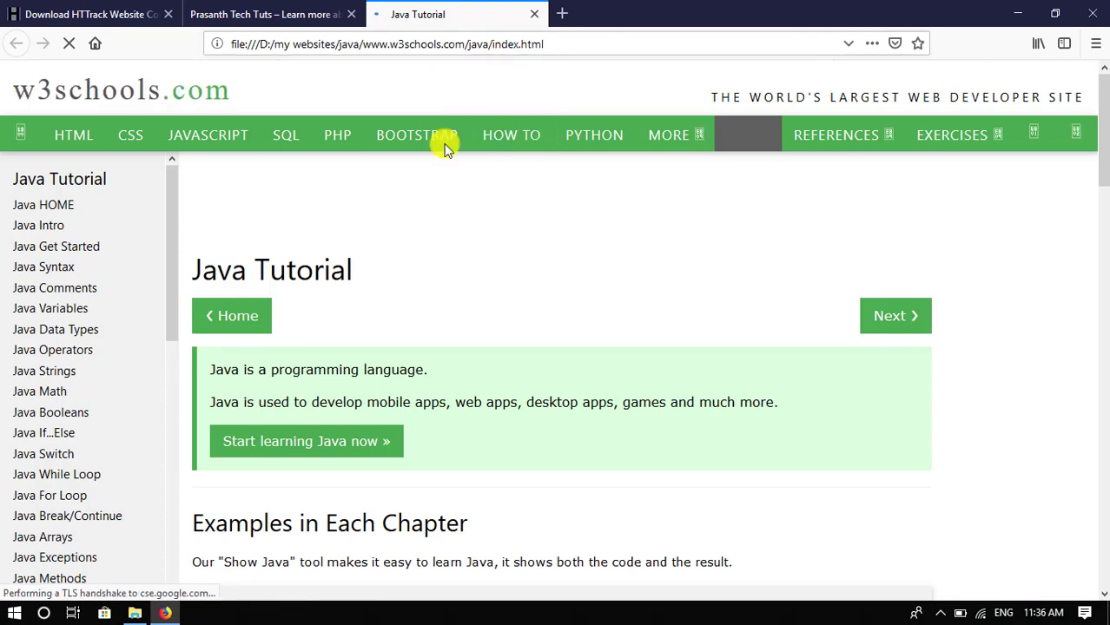
View the offline w3schools Java Tutorial page, minimize Firefox and close the File Explorer window
{"action": "scroll", "coordinate": [429, 188], "scroll_direction": "down", "scroll_amount": 1}
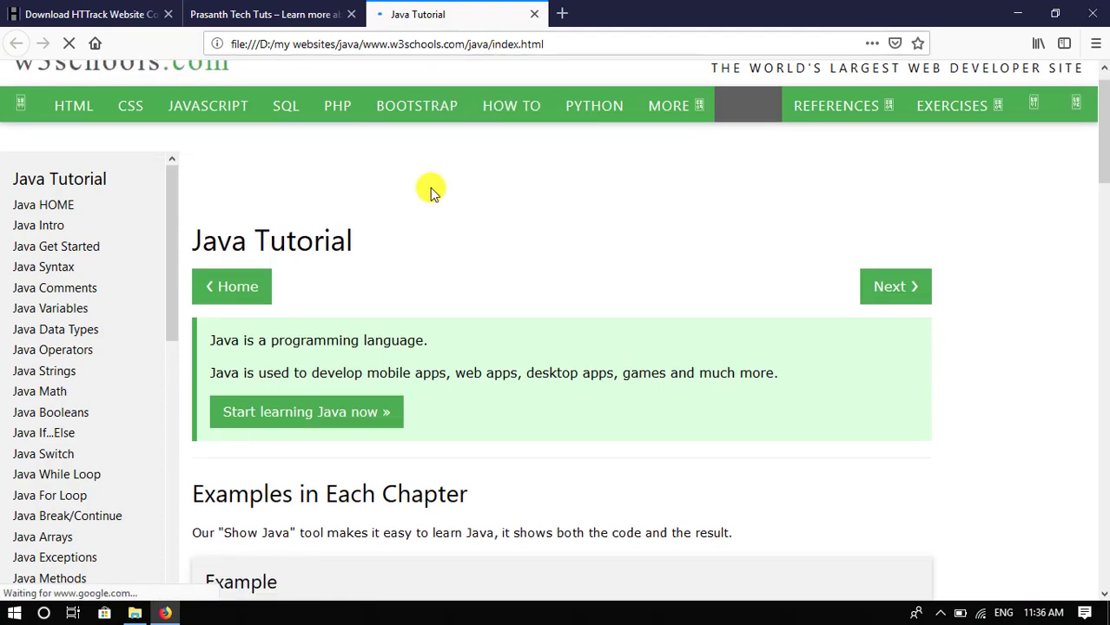
{"action": "scroll", "coordinate": [430, 187], "scroll_direction": "down", "scroll_amount": 1}
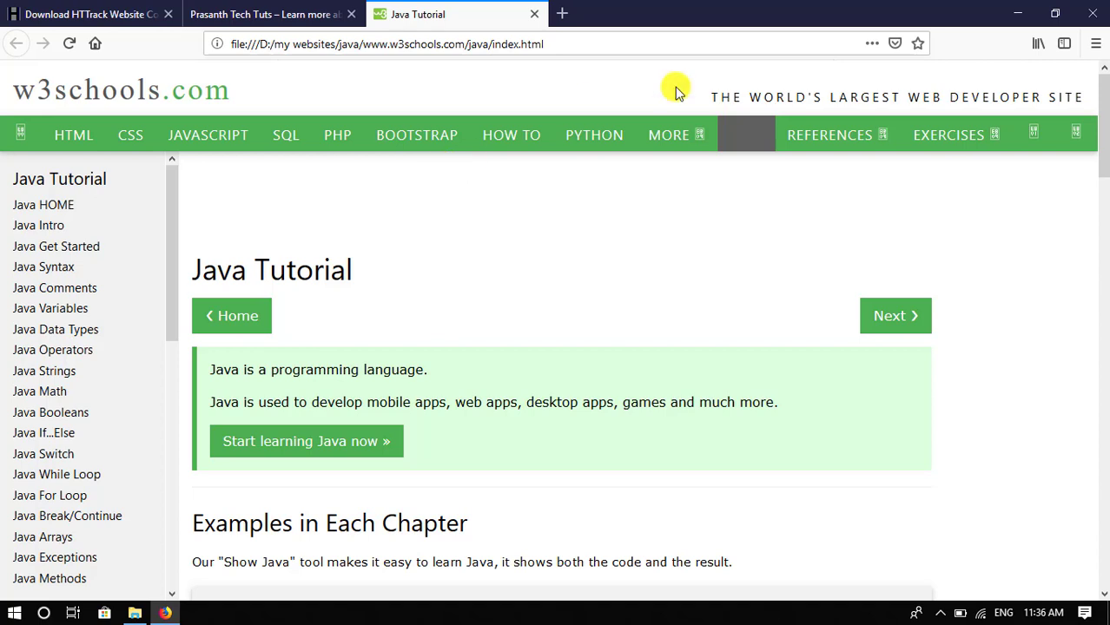
{"action": "left_click", "coordinate": [1022, 12]}
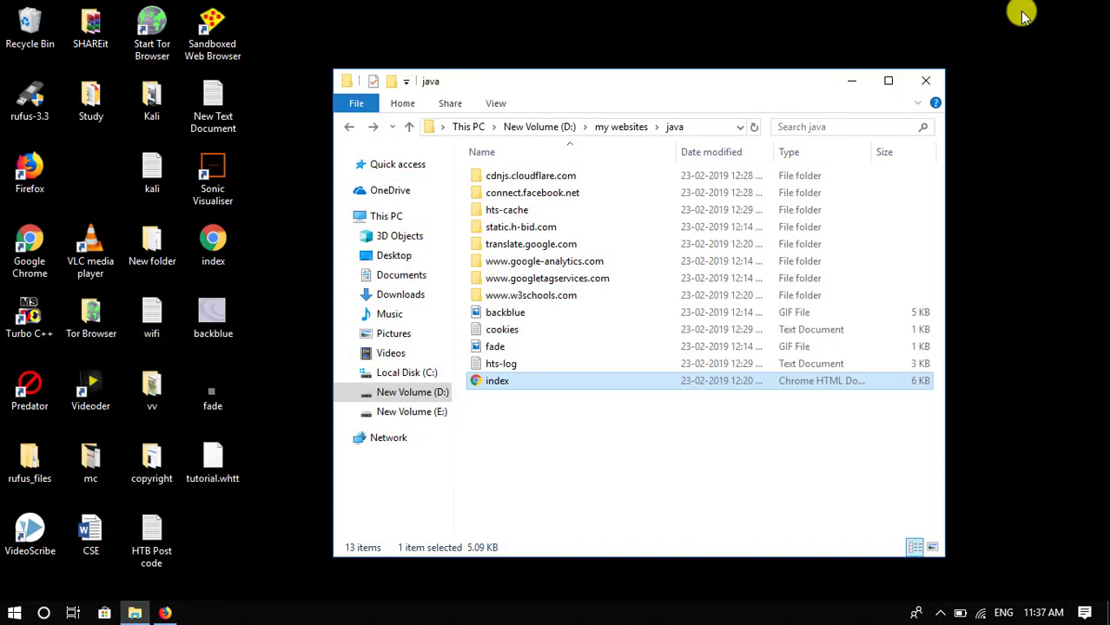
{"action": "left_click", "coordinate": [932, 79]}
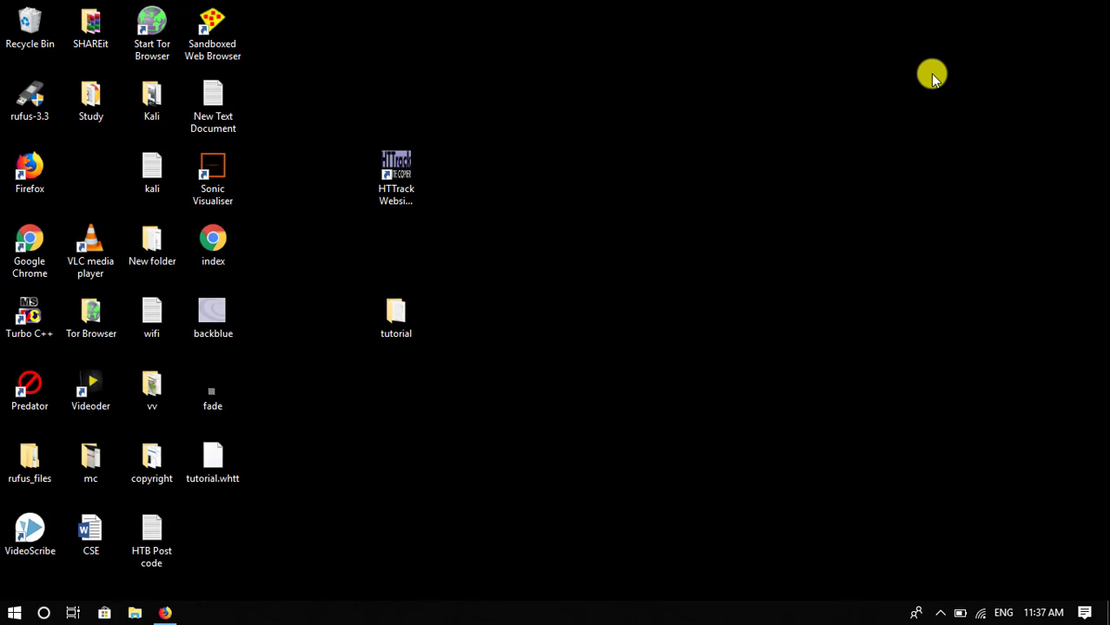
{"action": "left_click", "coordinate": [396, 317]}
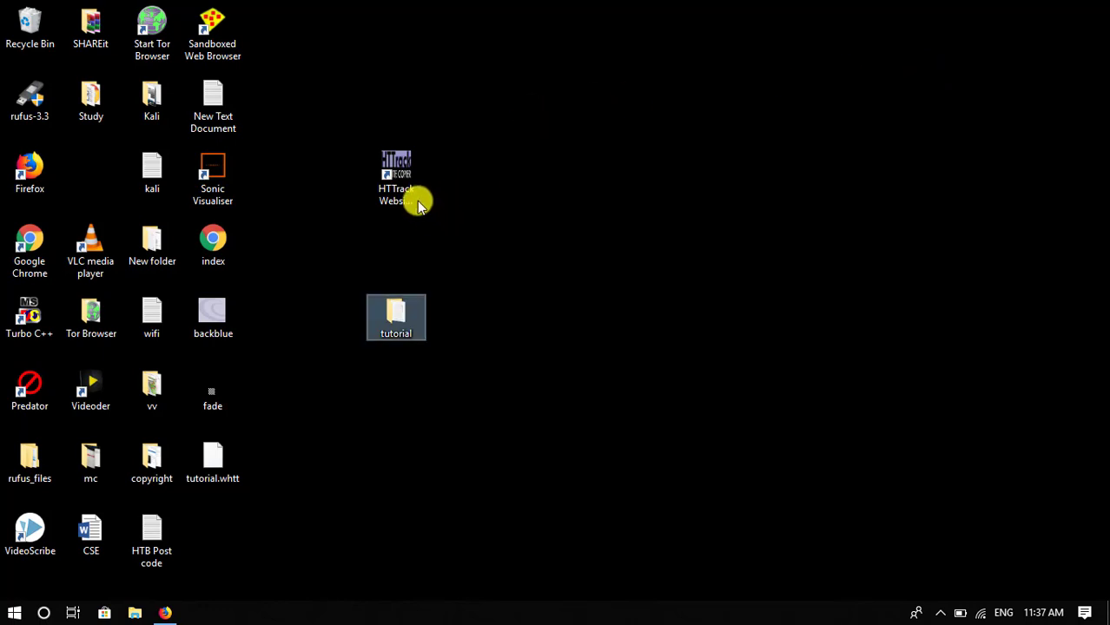
{"action": "left_click", "coordinate": [399, 196], "text": "ctrl"}
{"action": "left_click", "coordinate": [402, 198]}
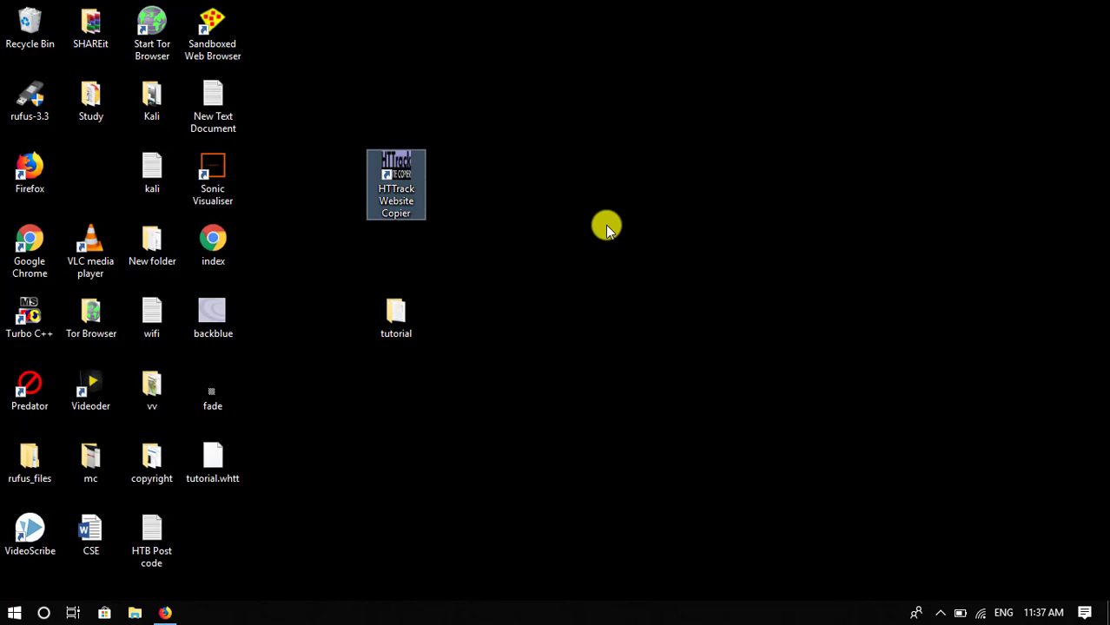
{"action": "left_click", "coordinate": [605, 225]}
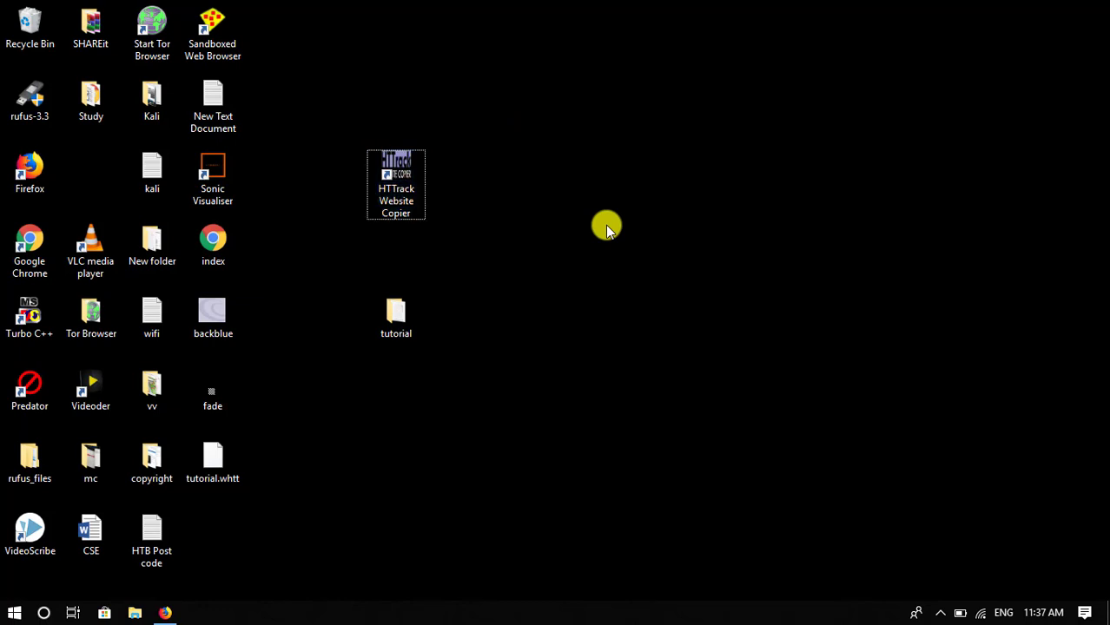